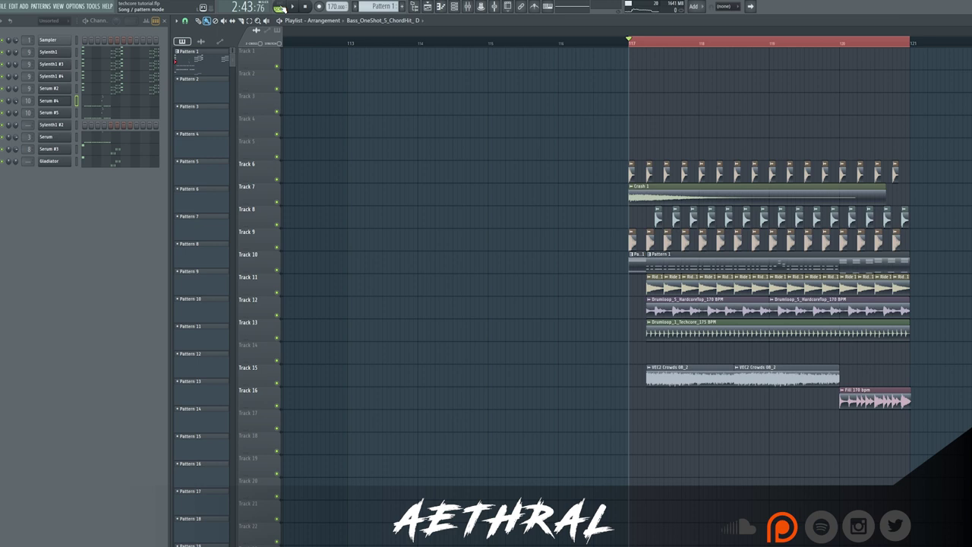
Play and stop the drop, then solo Track 9 to hear it alone.
left_click(295, 7)
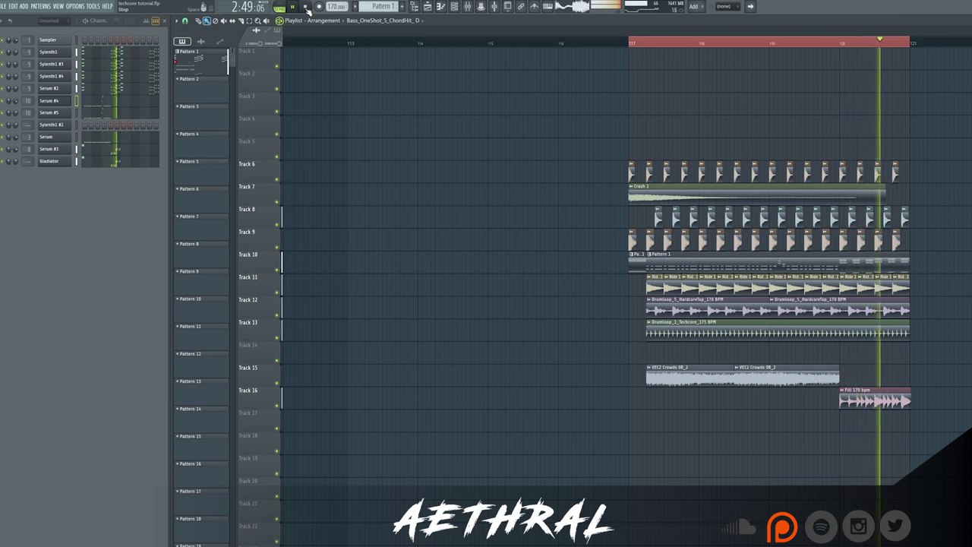
left_click(307, 7)
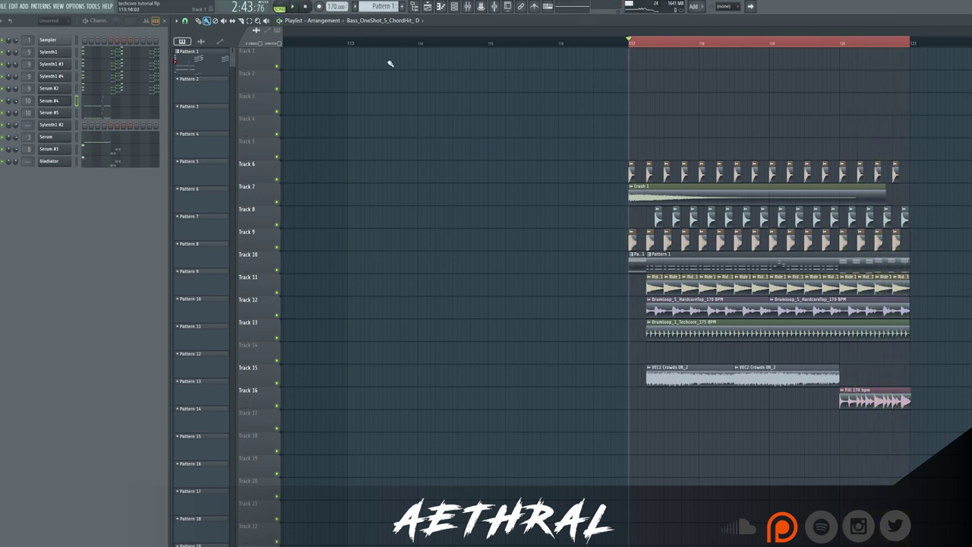
left_click(277, 248, "ctrl")
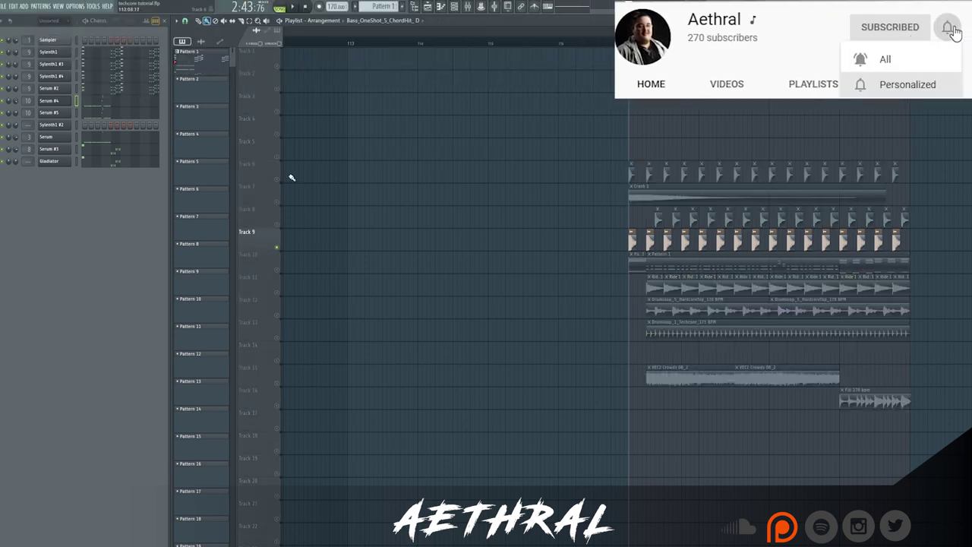
Play the drop loop while bringing up the Mixer alongside the Playlist, then stop.
key("space")
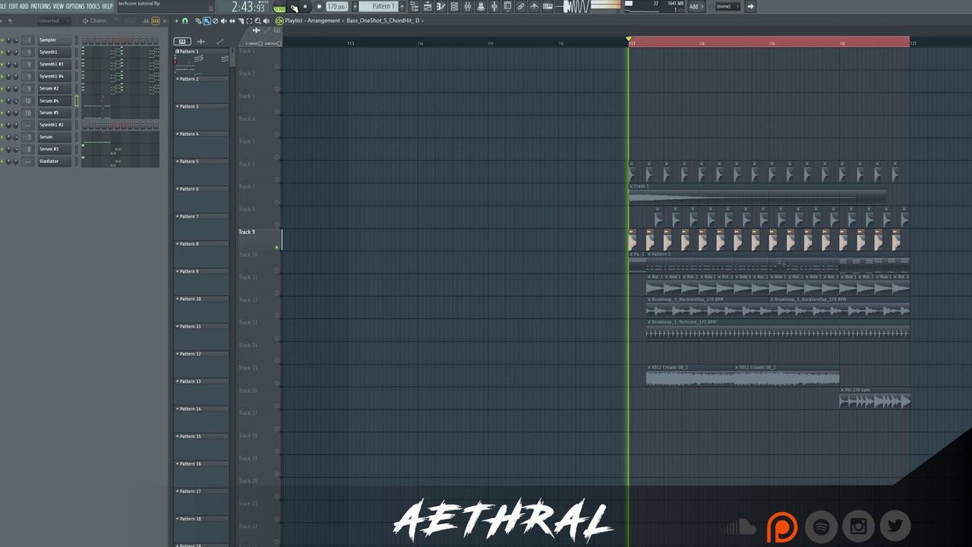
key("F9")
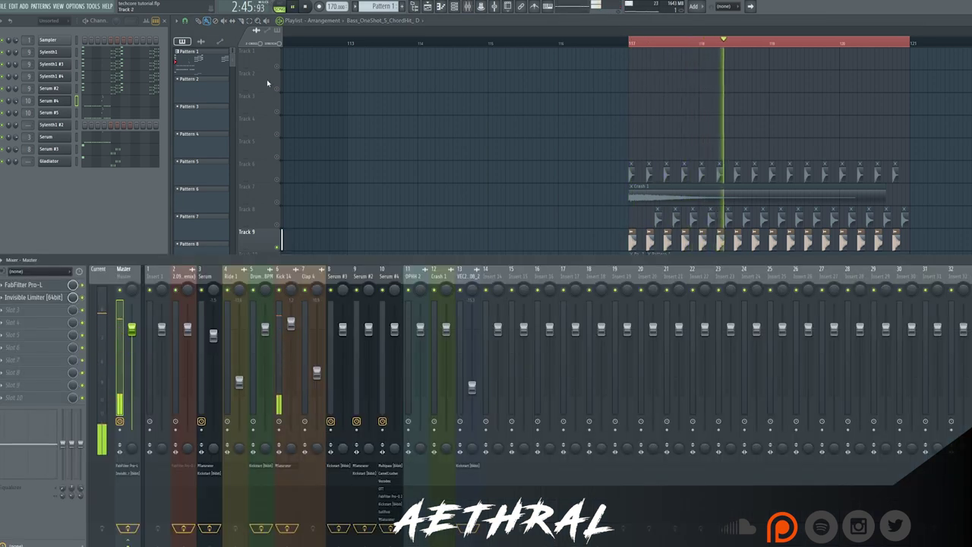
key("F5")
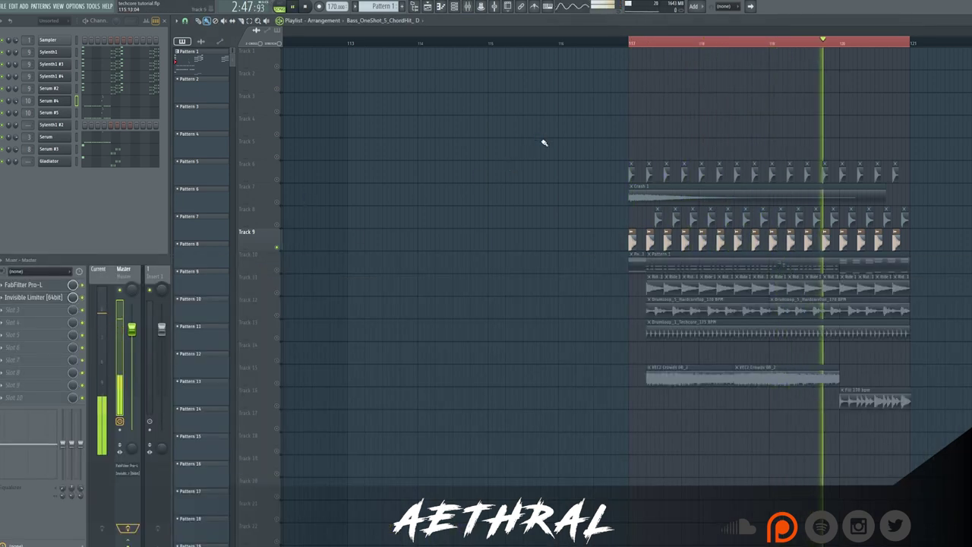
key("space")
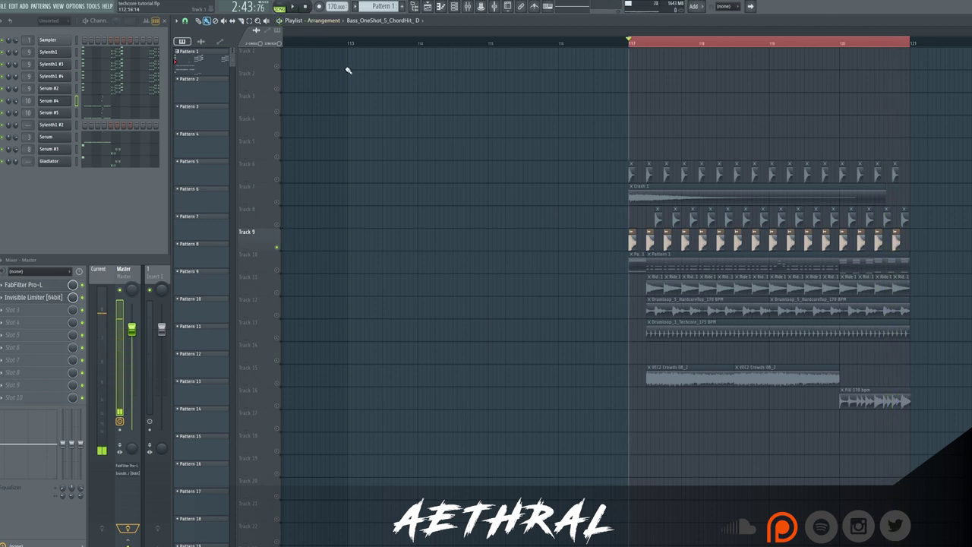
Unmute Tracks 6, 7 (Crash 1) and 8, auditioning the drop between changes.
left_click(278, 179)
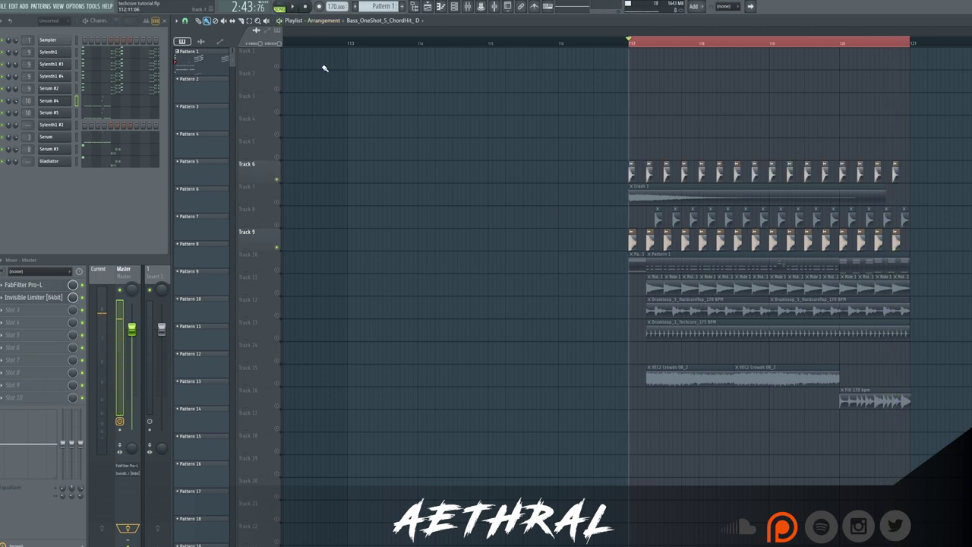
left_click(298, 7)
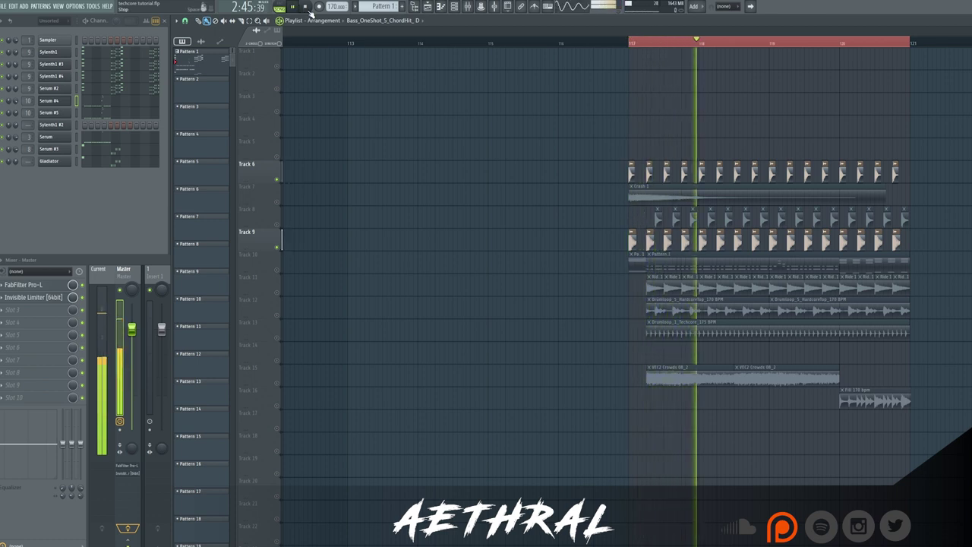
key("space")
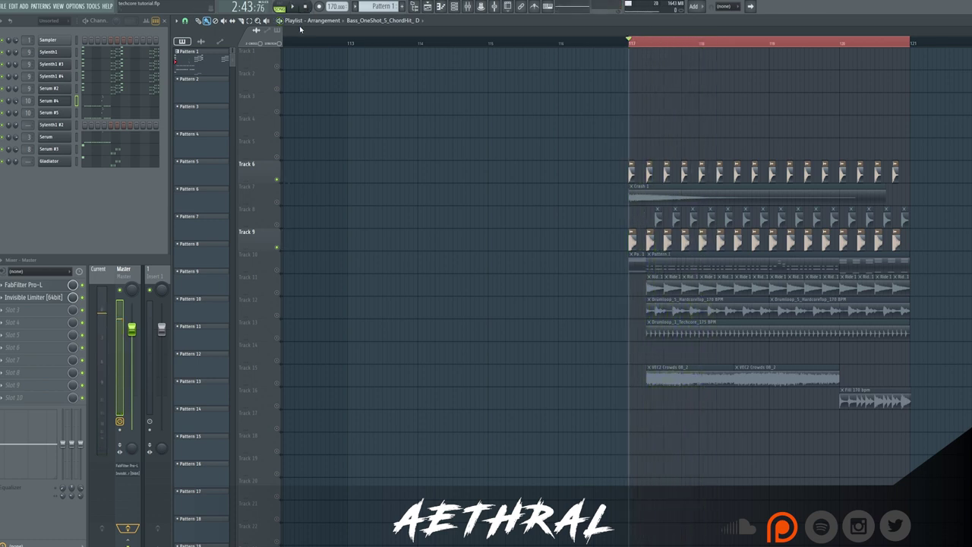
left_click(277, 202)
left_click(278, 226)
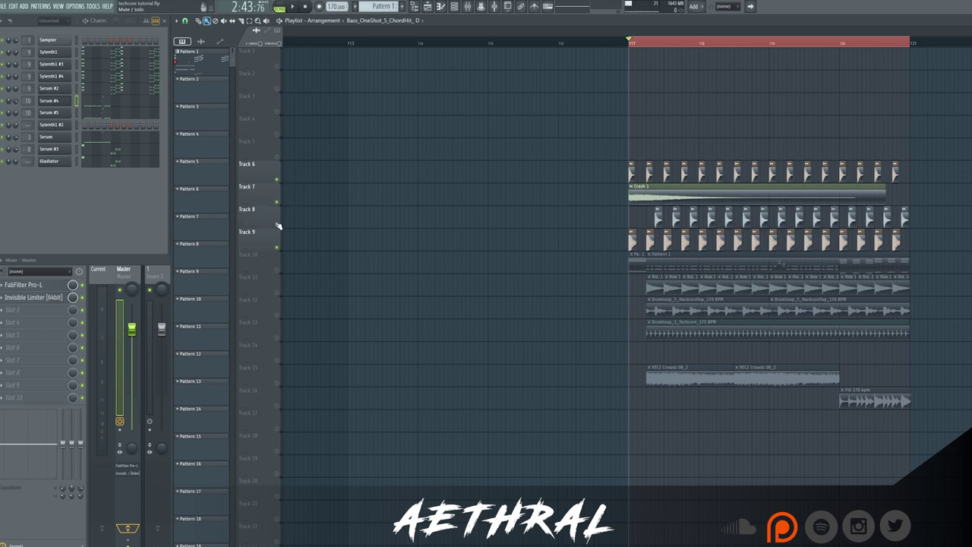
key("space")
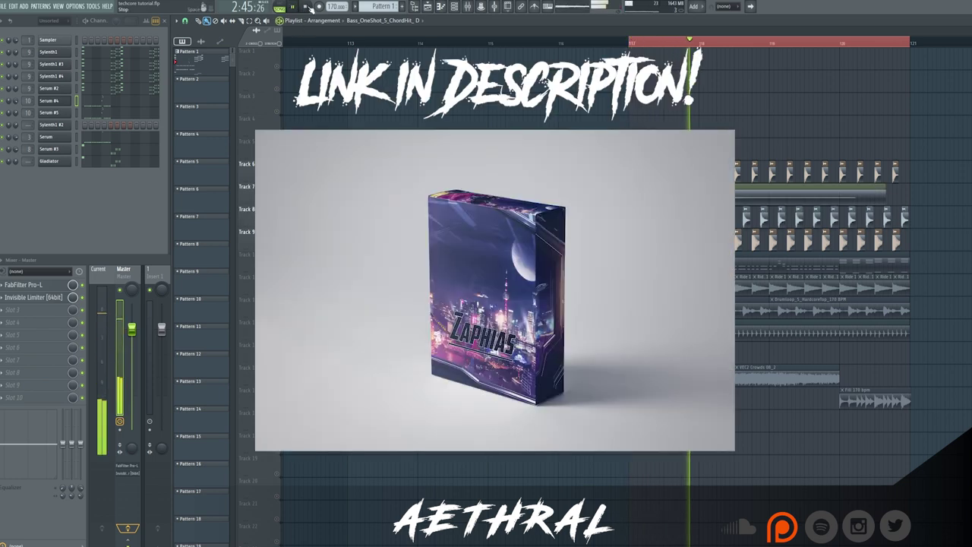
left_click(305, 6)
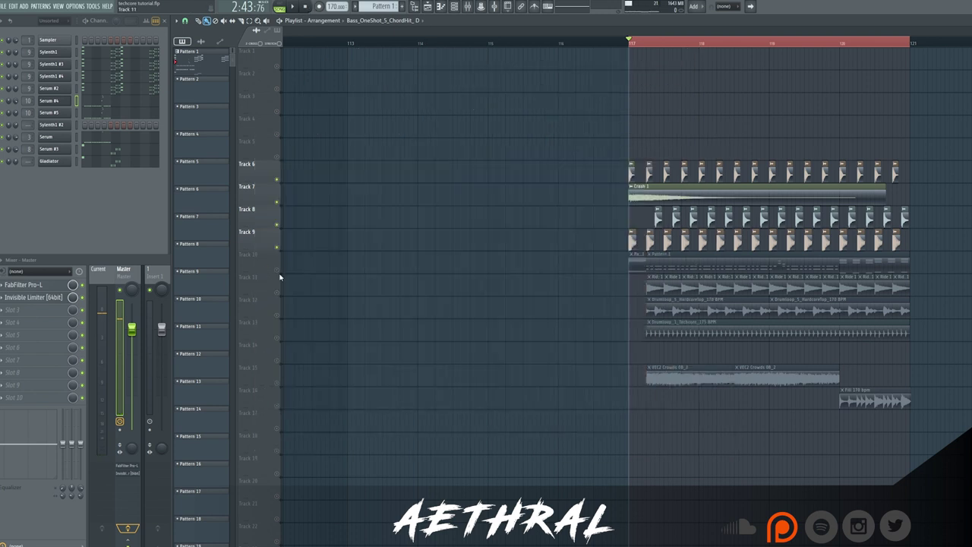
Keep Track 10 muted and unmute Tracks 11 through 16.
left_click(278, 270)
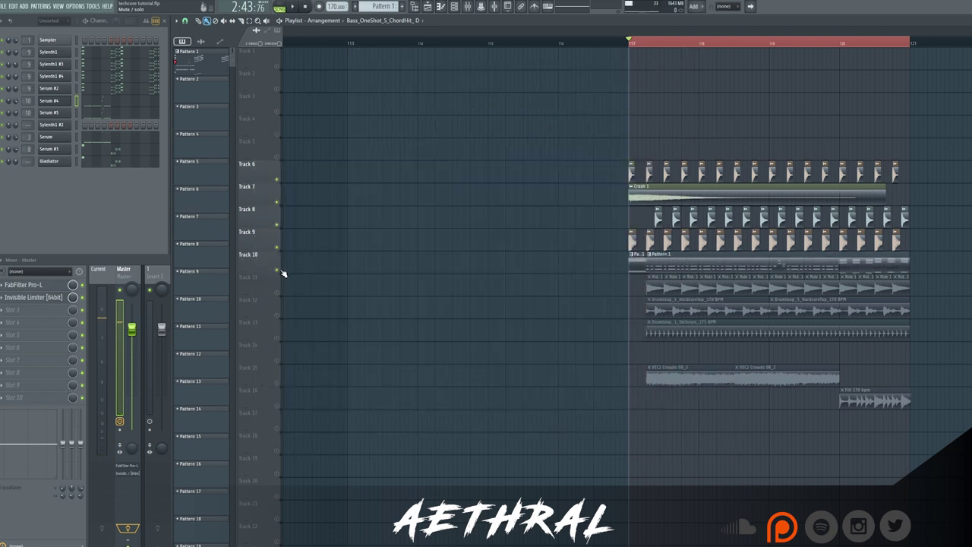
left_click(278, 271)
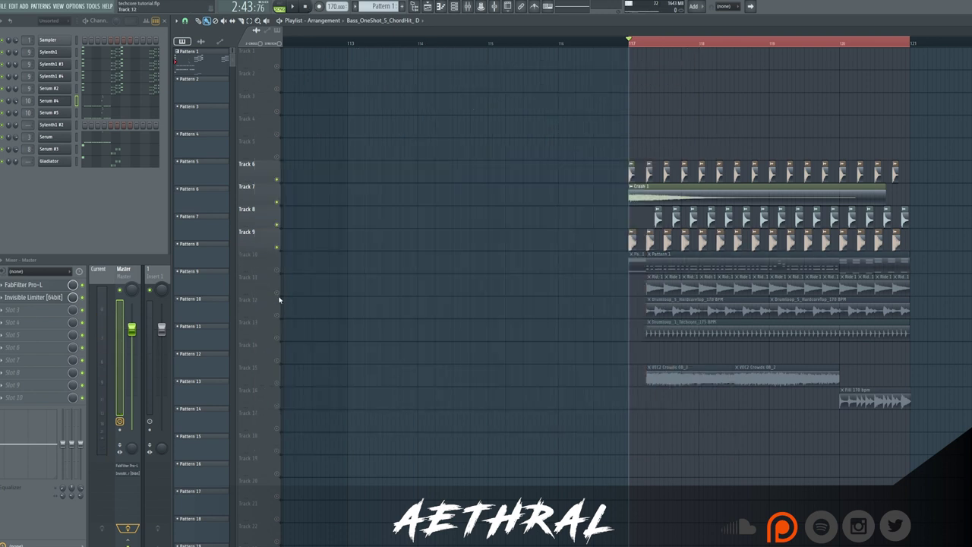
left_click(278, 293)
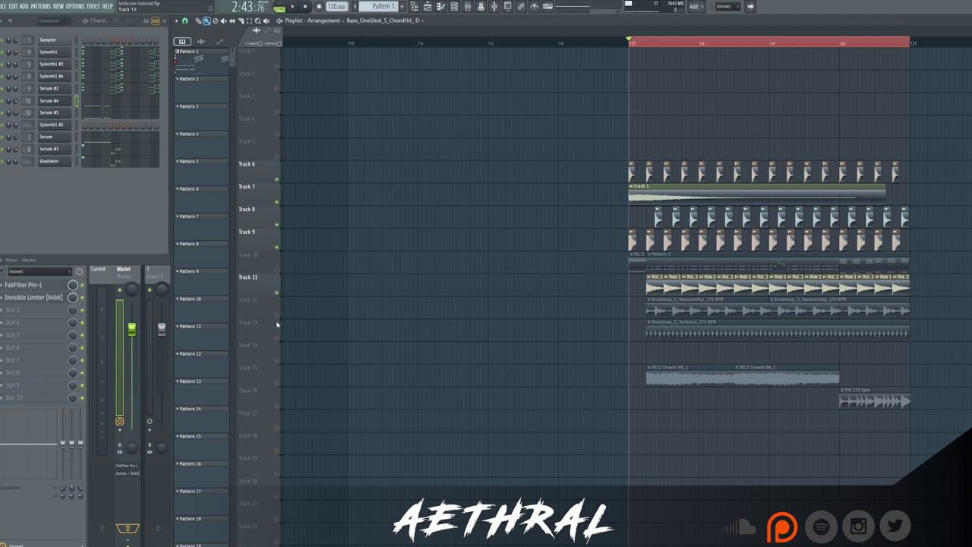
left_click(278, 316)
left_click(278, 339)
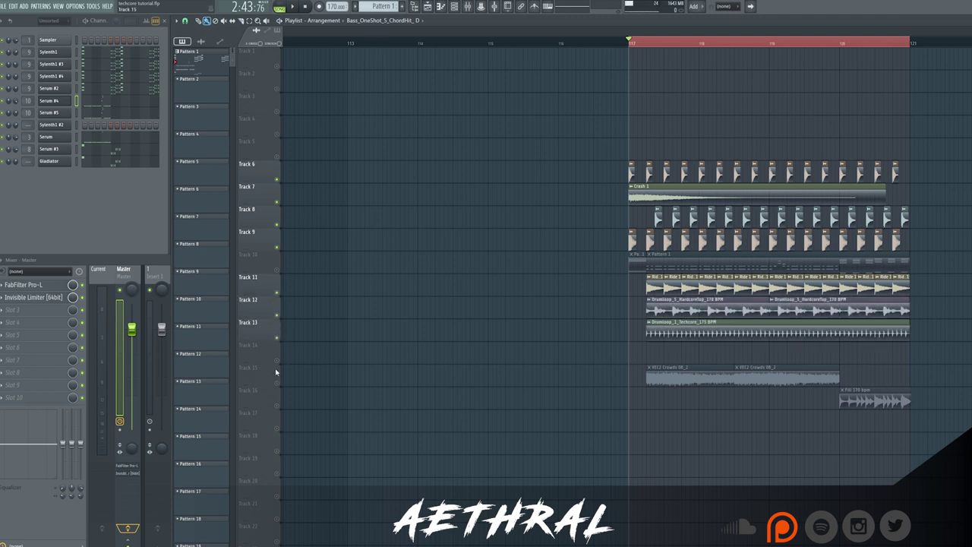
left_click(278, 361)
left_click(278, 384)
left_click(277, 407)
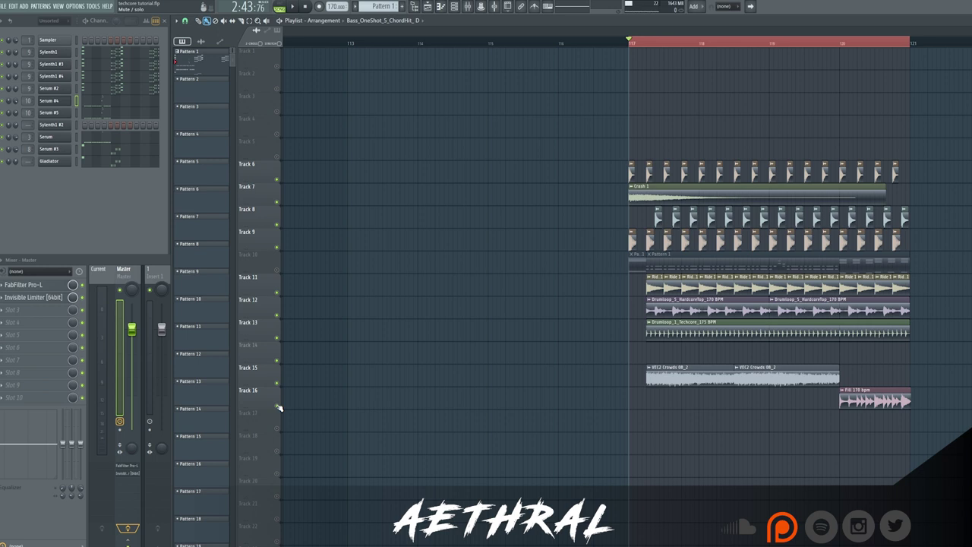
left_click(293, 7)
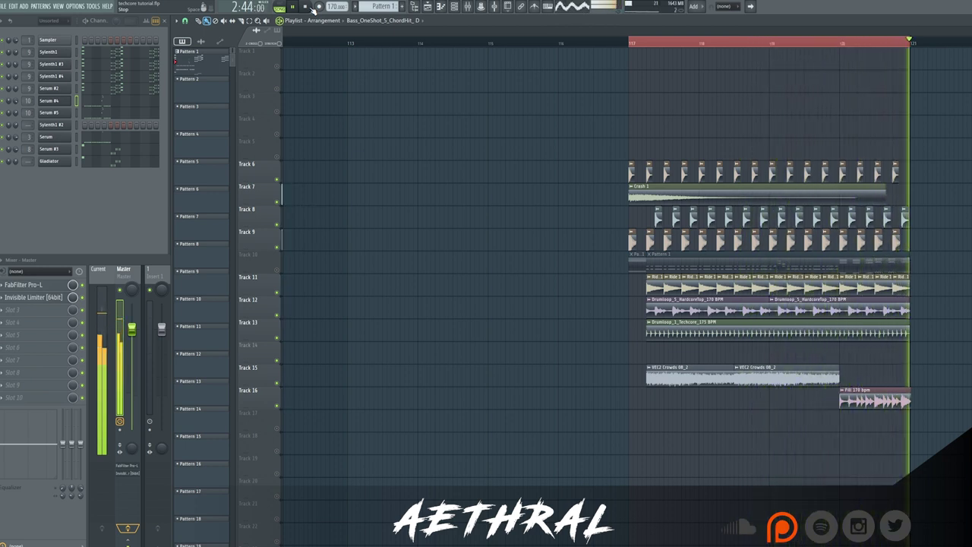
left_click(311, 7)
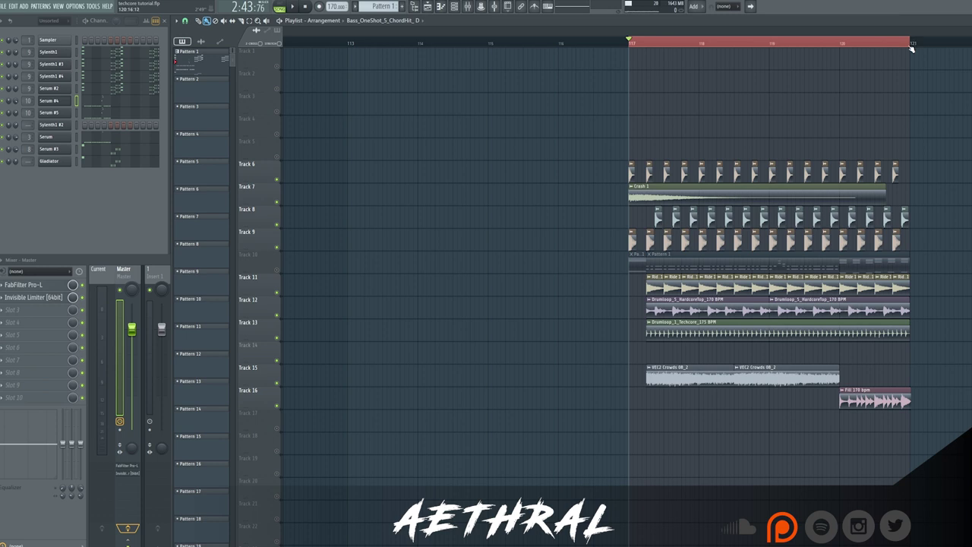
Shrink the loop to the start of bar 117, unmute Track 10, audition it, and close the Mixer.
left_click_drag(912, 48, 647, 32)
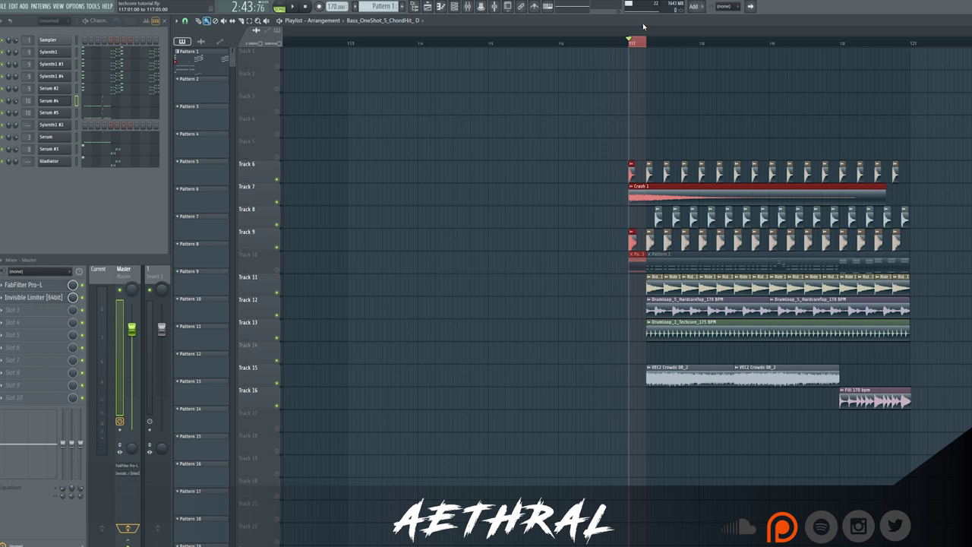
left_click(278, 270)
left_click(292, 7)
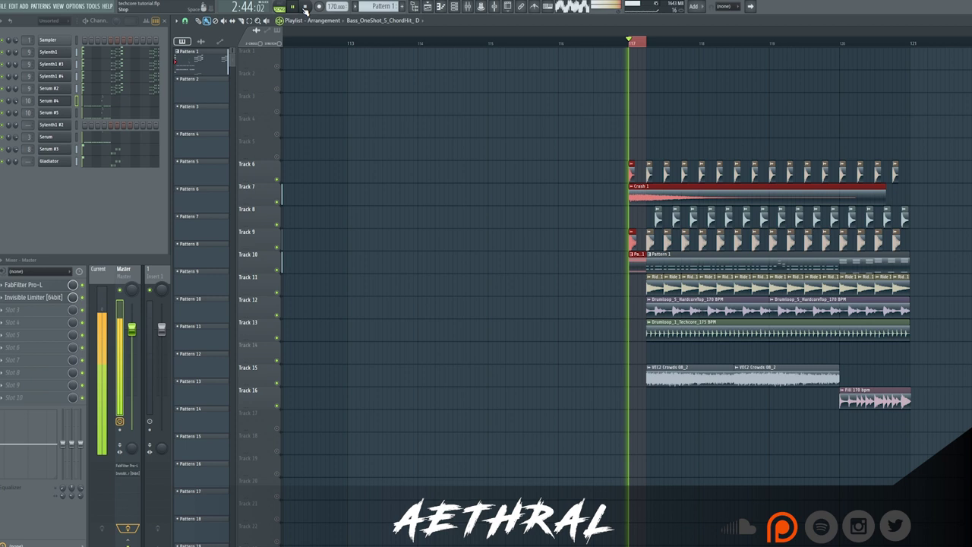
left_click(305, 7)
key("F9")
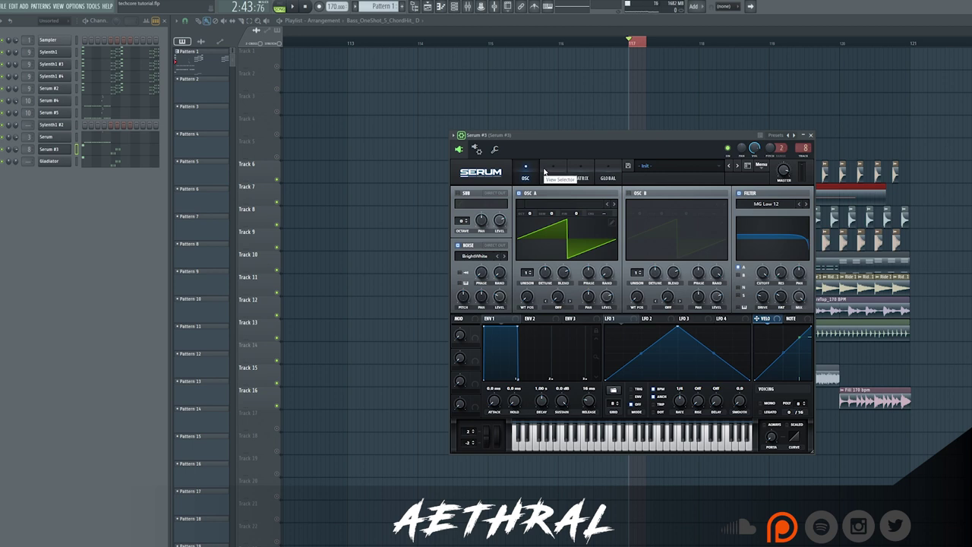
Turn on Serum #3's BrightWhite noise oscillator, comparing the drop before and after.
right_click(5, 152)
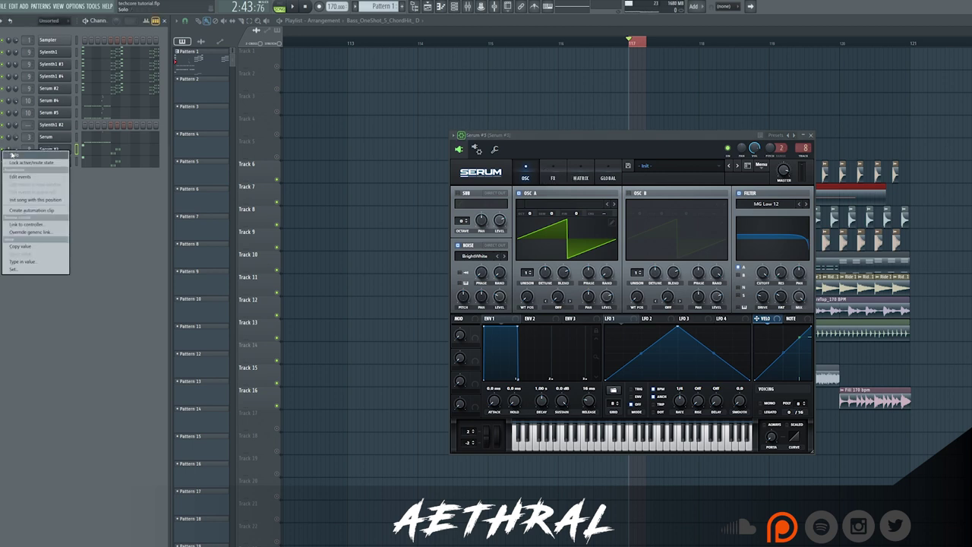
left_click(479, 263)
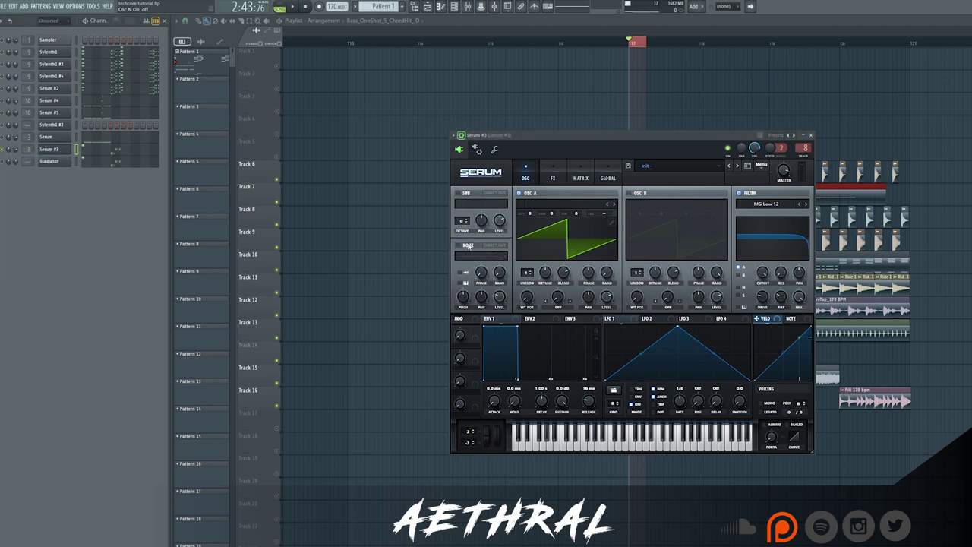
left_click(292, 6)
left_click(306, 6)
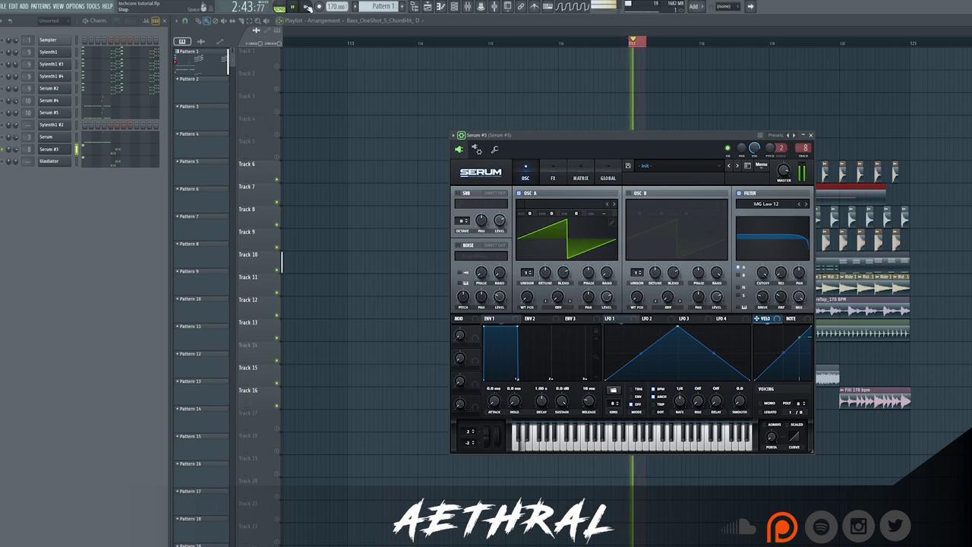
left_click(459, 247)
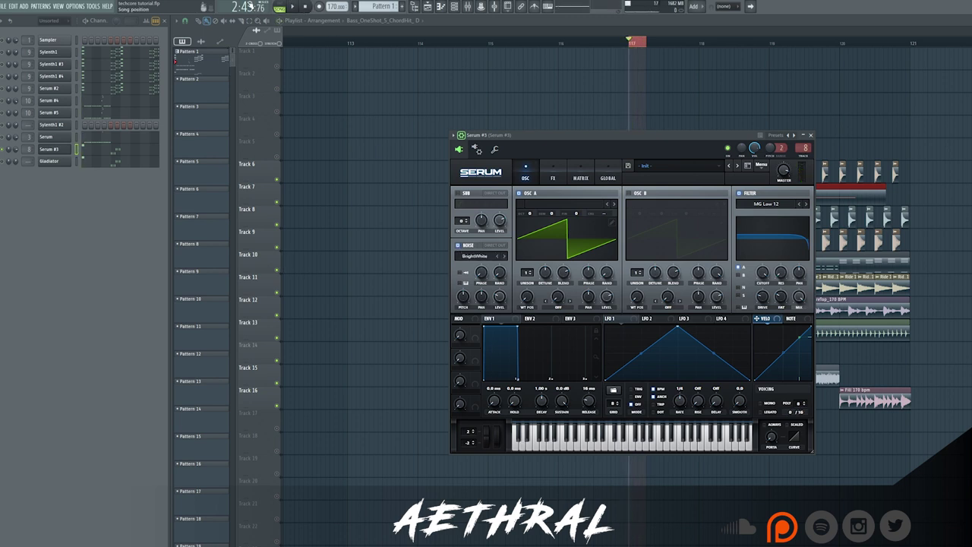
left_click(293, 7)
left_click(306, 6)
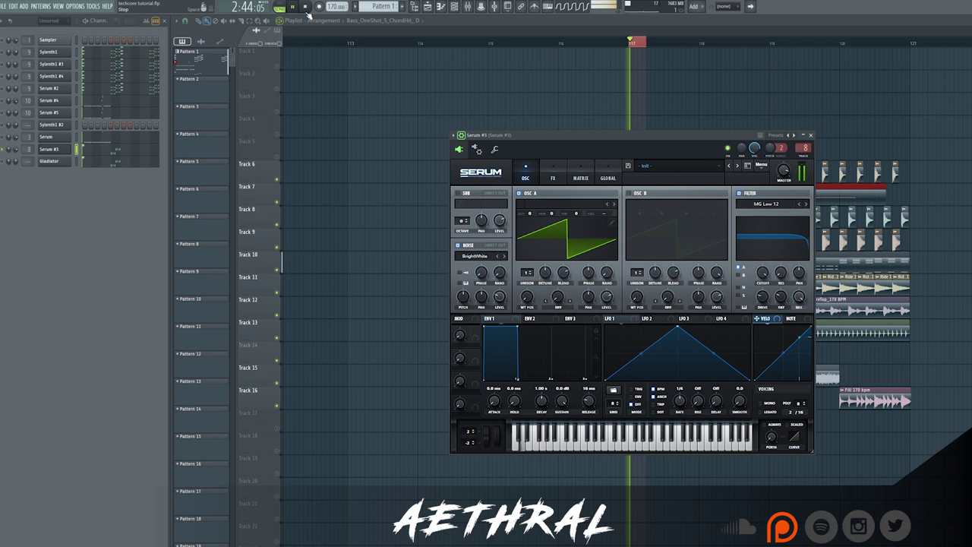
On Serum's FX page, bypass and re-enable the Tube Distortion, auditioning each state.
left_click(555, 173)
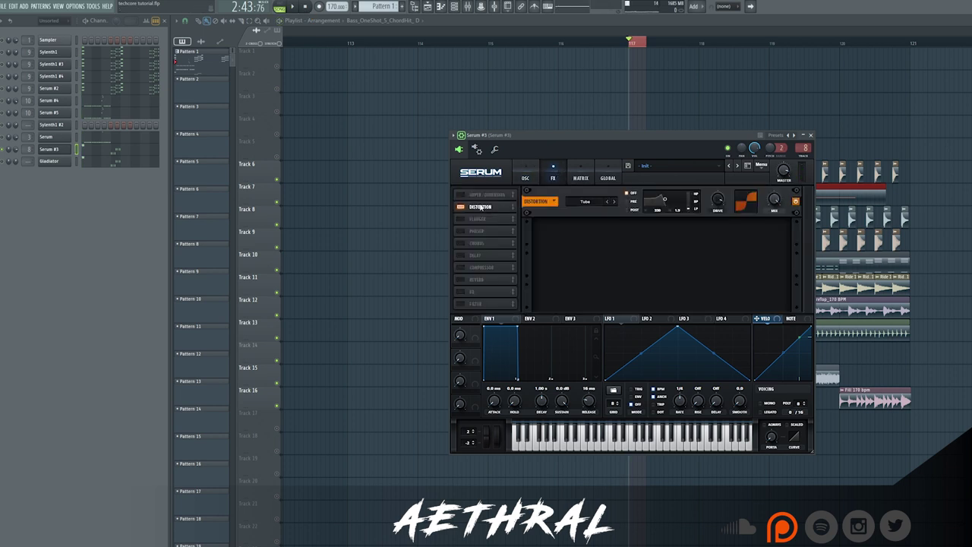
left_click(461, 207)
left_click(293, 7)
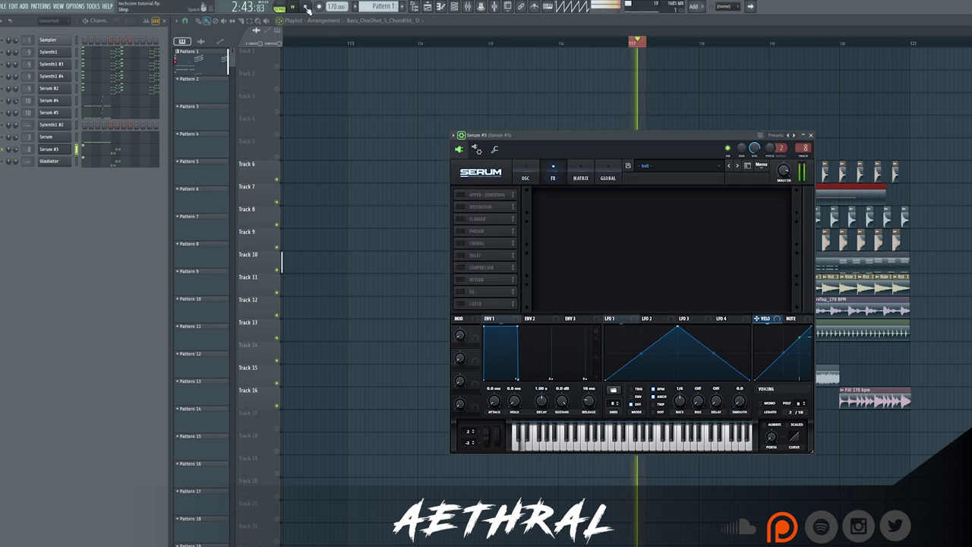
left_click(306, 7)
left_click(462, 207)
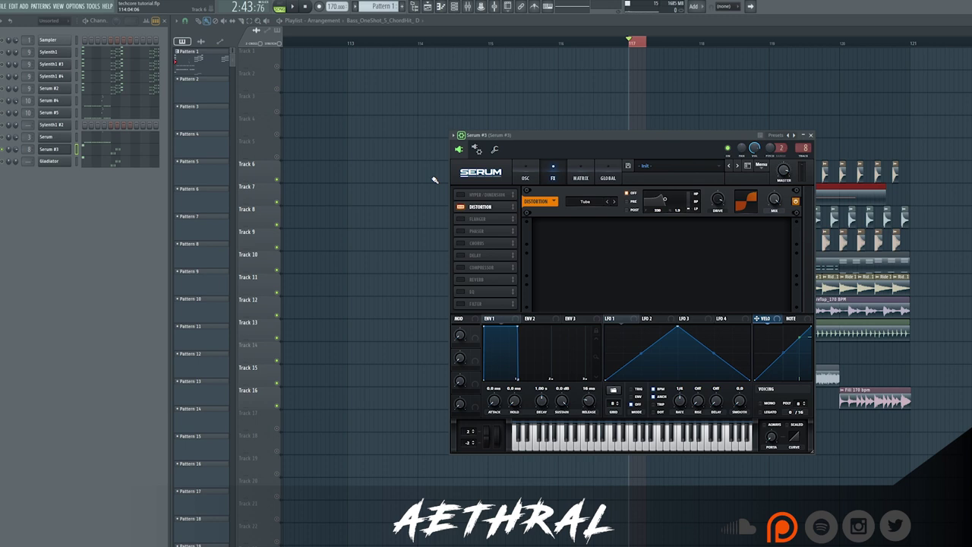
left_click(293, 7)
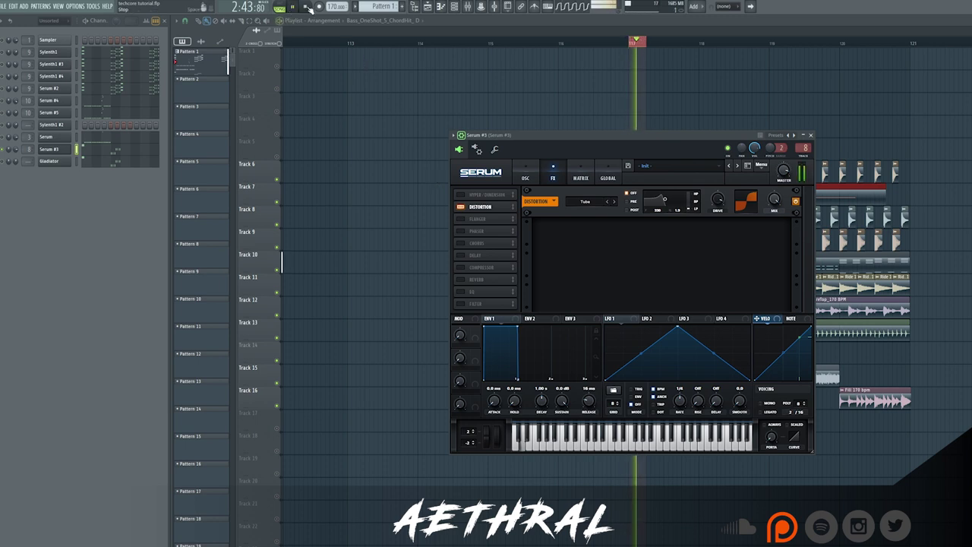
Close Serum #3 and loop bars 117 to about 120, auditioning the selection.
left_click(307, 7)
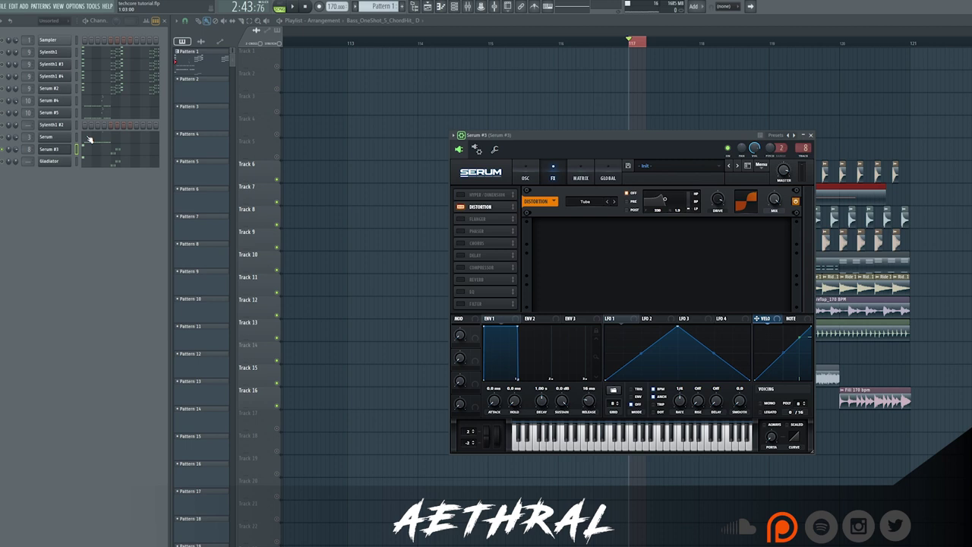
left_click(636, 43)
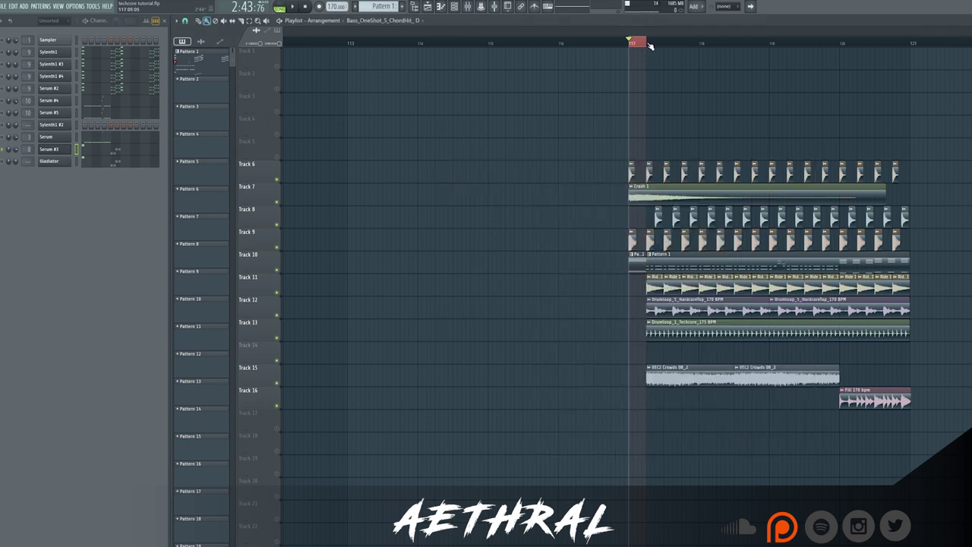
left_click_drag(650, 45, 842, 47)
left_click(294, 7)
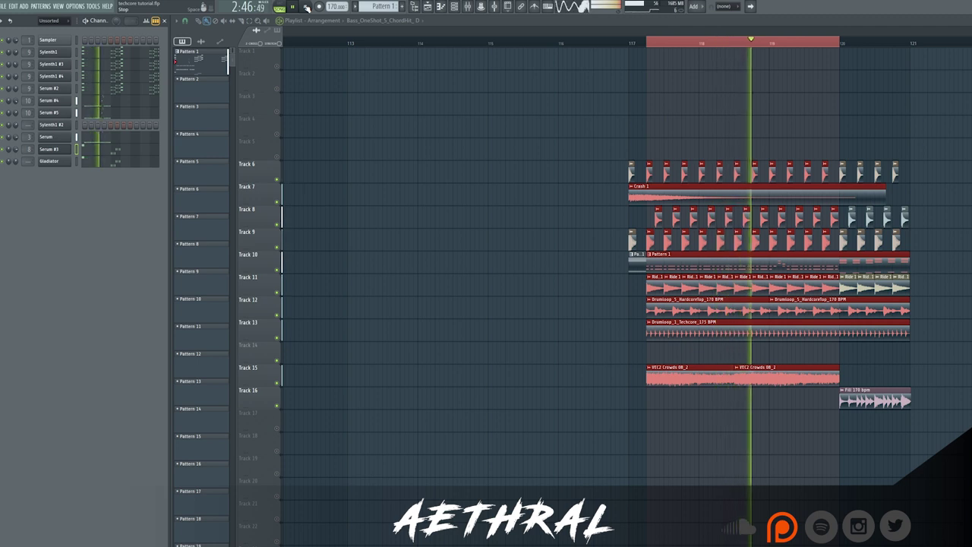
left_click(307, 7)
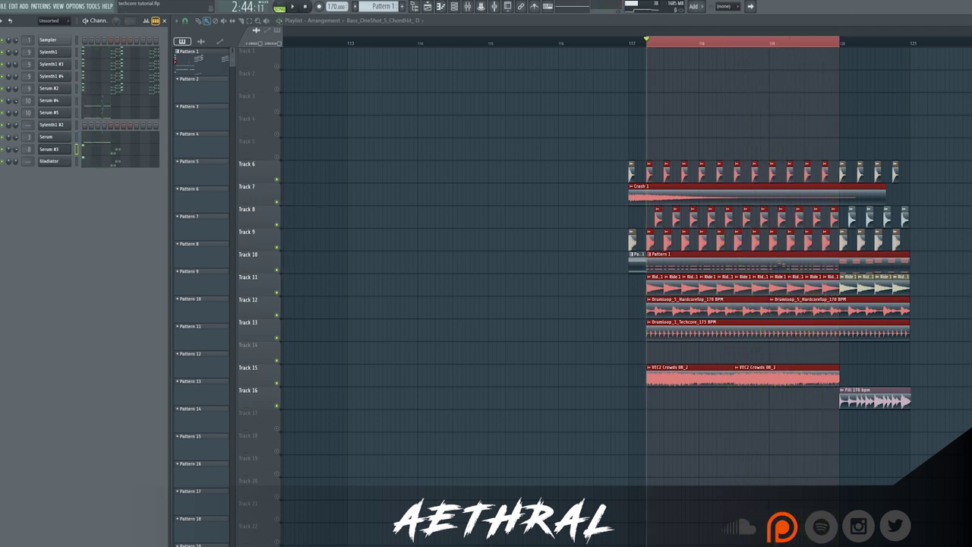
Dismiss the channel's context menu and play the looped section again.
right_click(2, 113)
key("Escape")
left_click(292, 8)
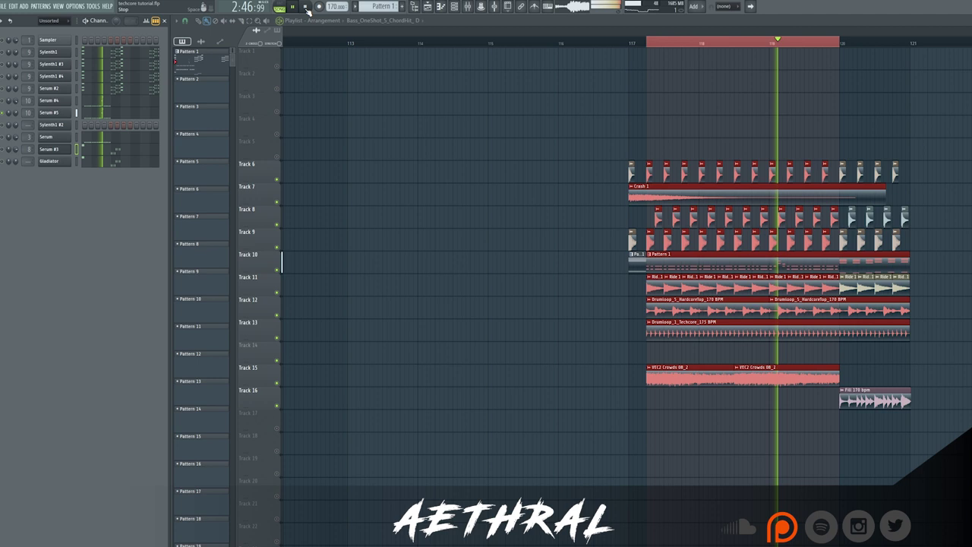
left_click(306, 7)
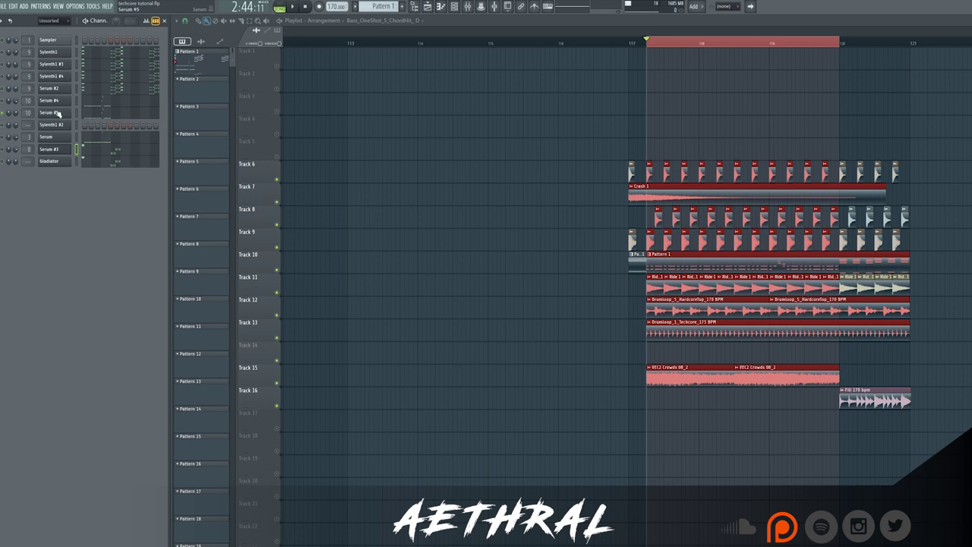
Open Serum #5, compare the loop with OSC B off and on, then view its effects.
left_click(51, 112)
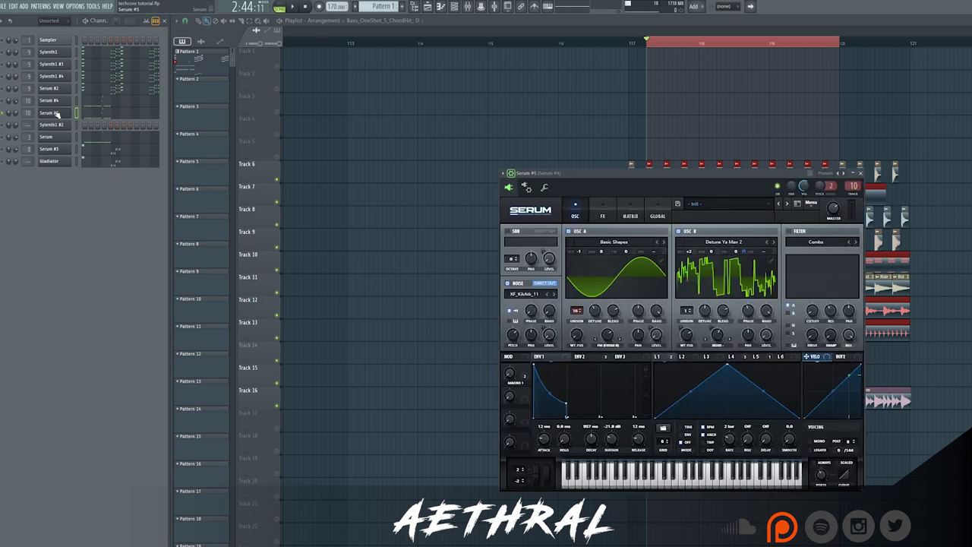
left_click(678, 231)
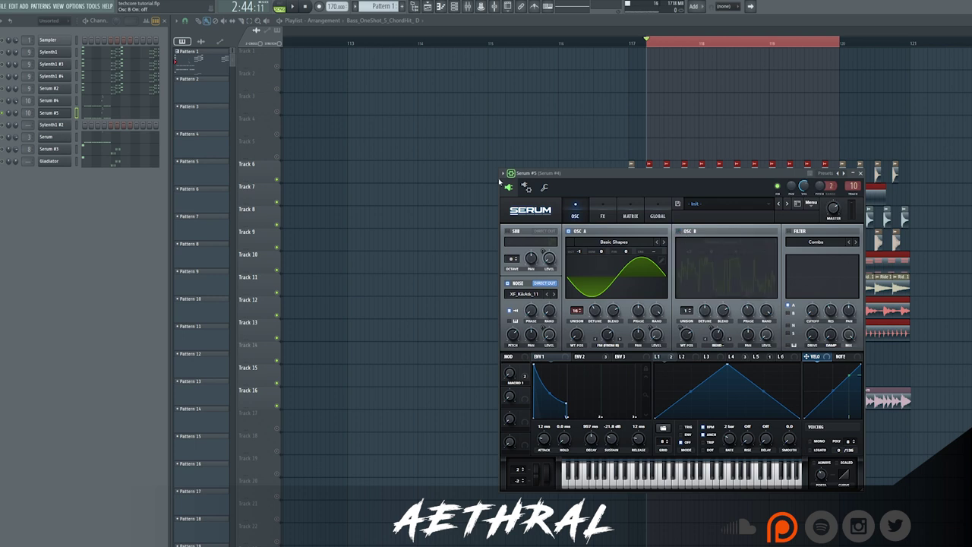
left_click(295, 6)
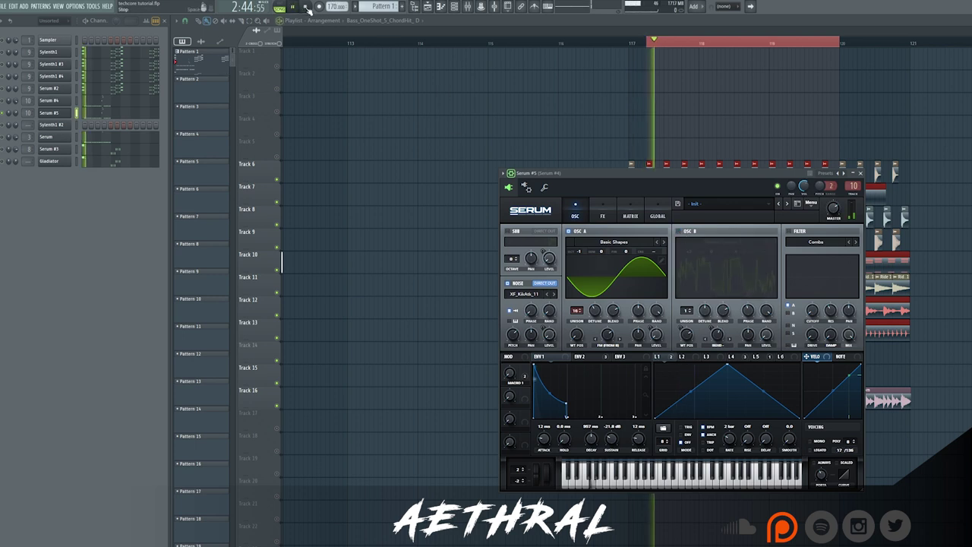
key("space")
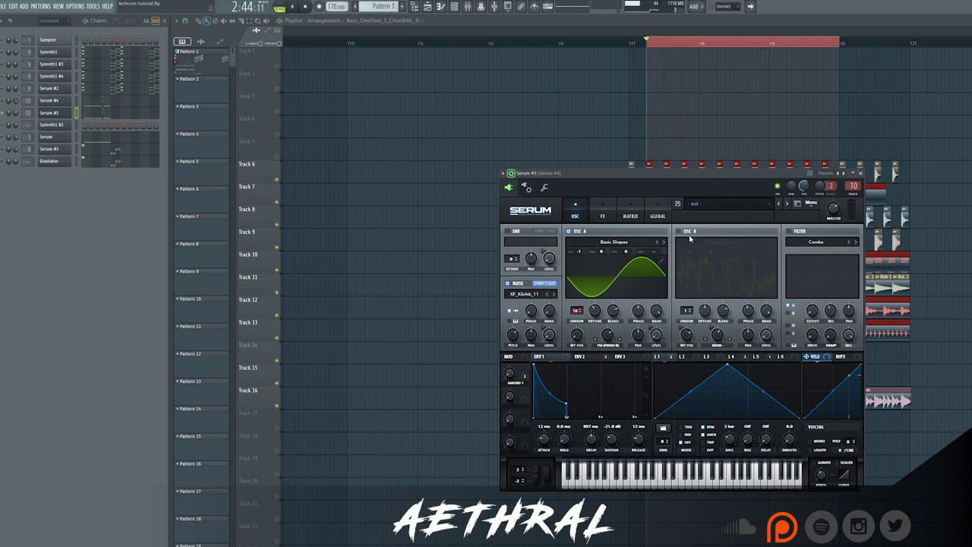
left_click(689, 233)
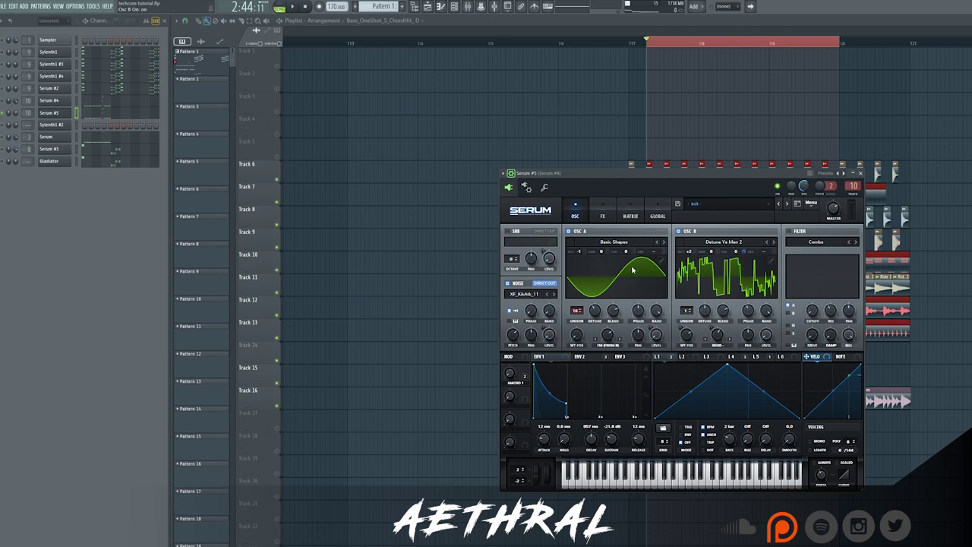
left_click(295, 6)
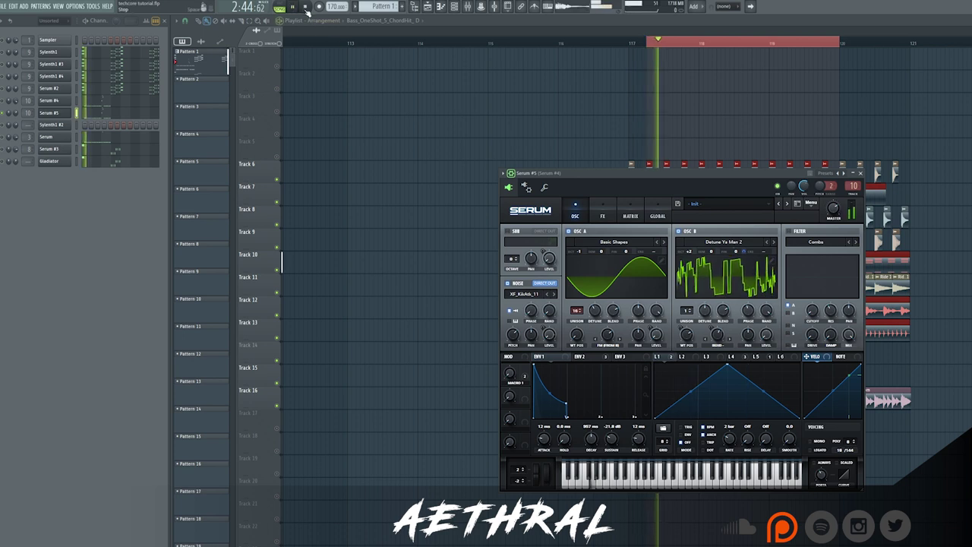
left_click(306, 6)
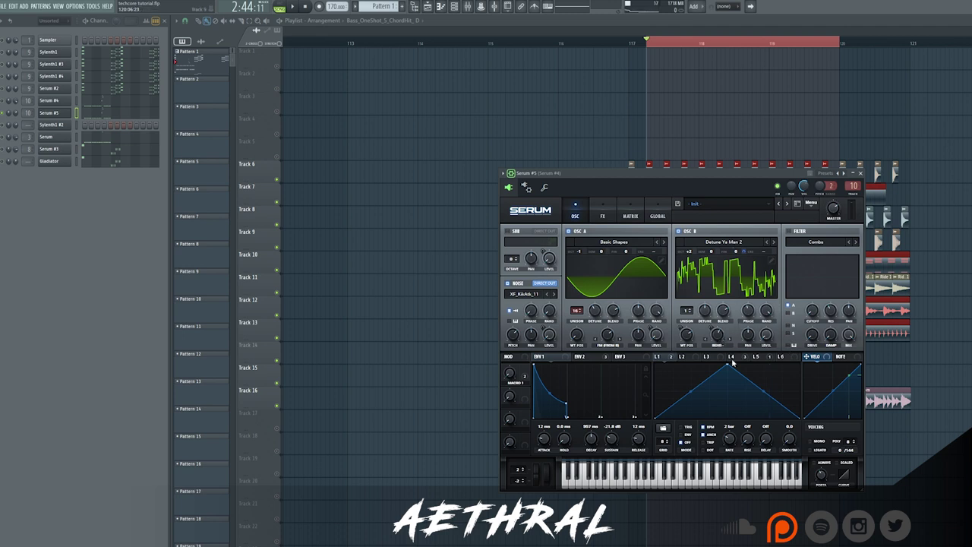
left_click(600, 214)
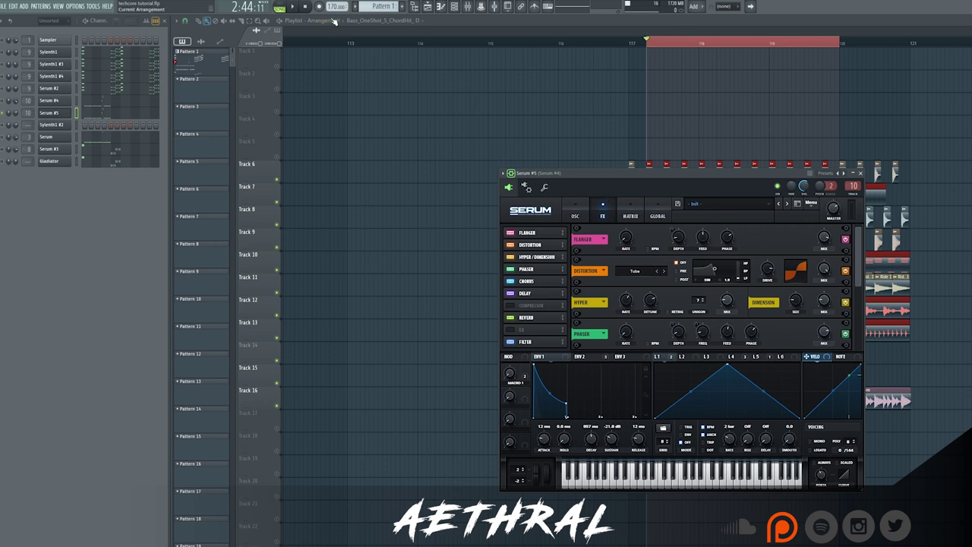
Audition the loop, adjust the playlist view, and open the Serum #4 synth.
key("space")
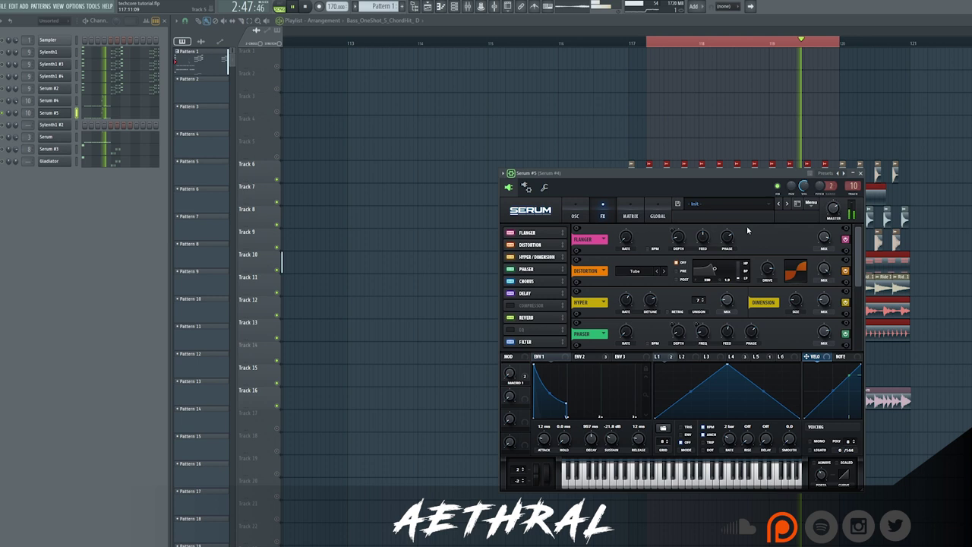
left_click(307, 6)
left_click(307, 6)
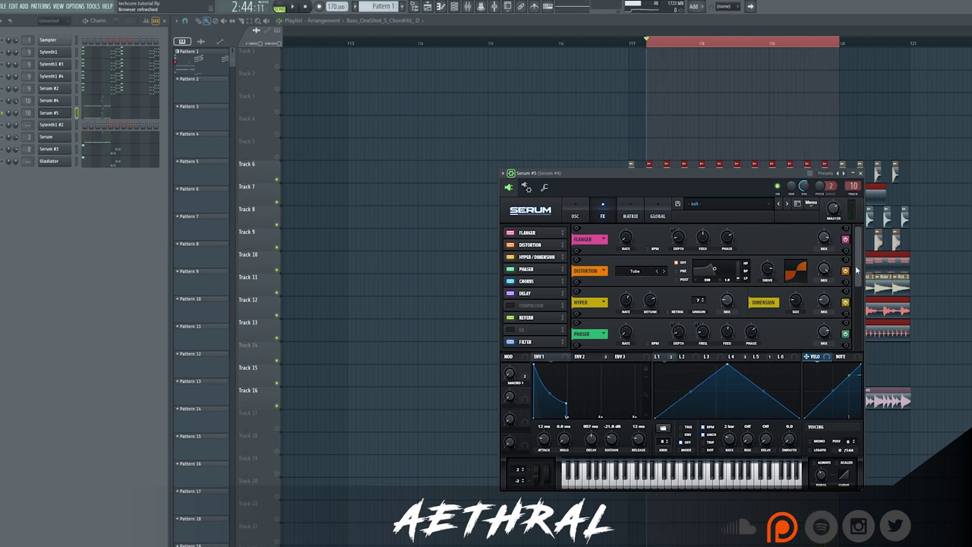
scroll(857, 296, "down", 3)
left_click_drag(866, 305, 863, 328)
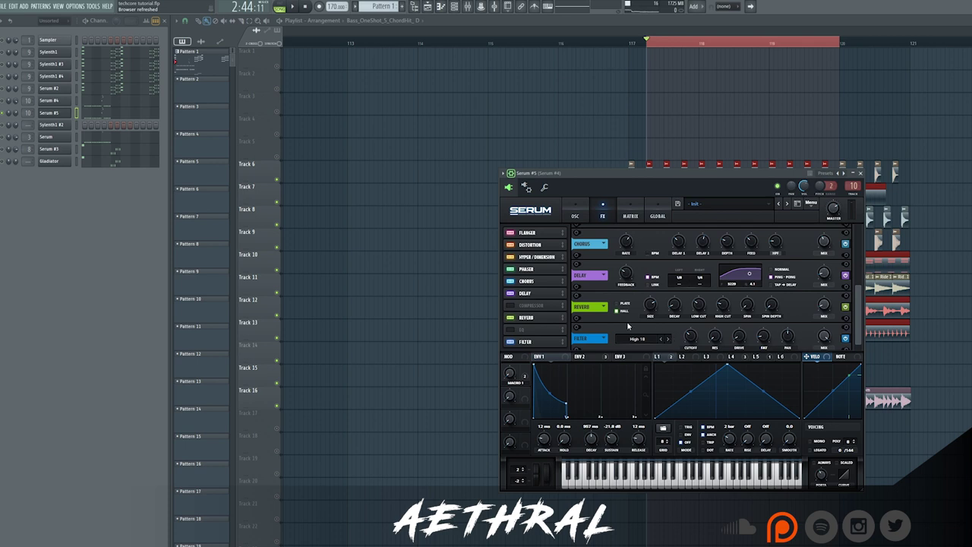
left_click_drag(859, 310, 862, 327)
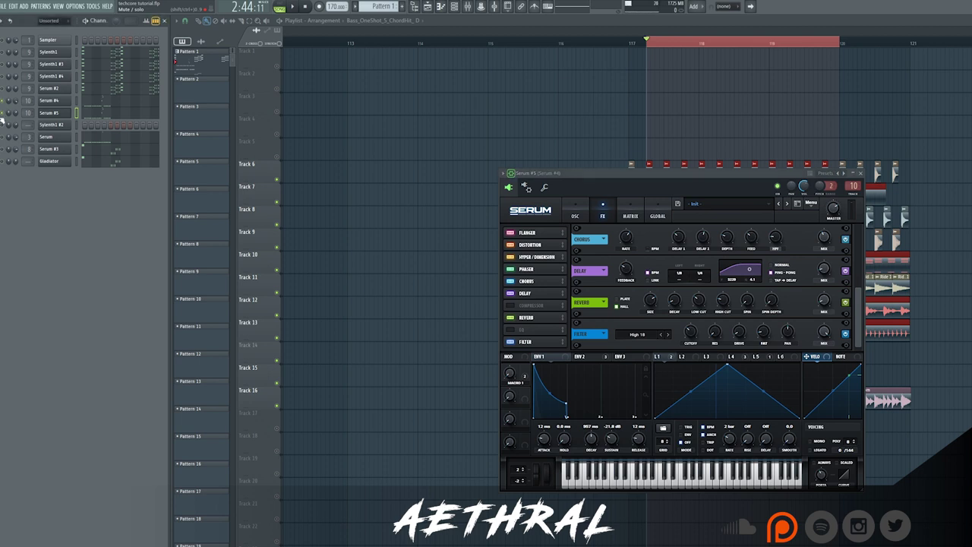
left_click(55, 101)
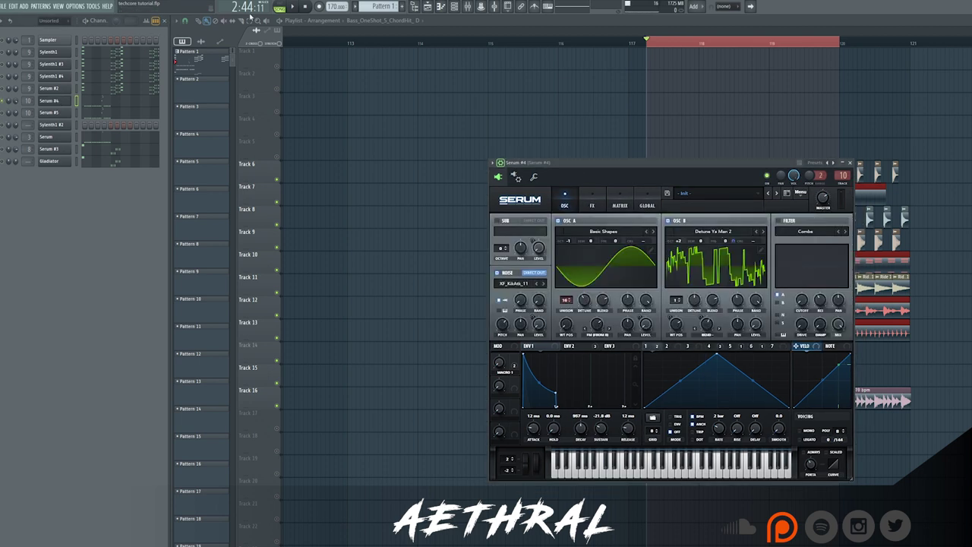
Show Serum #4's FX rack with the MG Low 12 filter and the LFO modulating its cutoff.
left_click(589, 202)
left_click(521, 332)
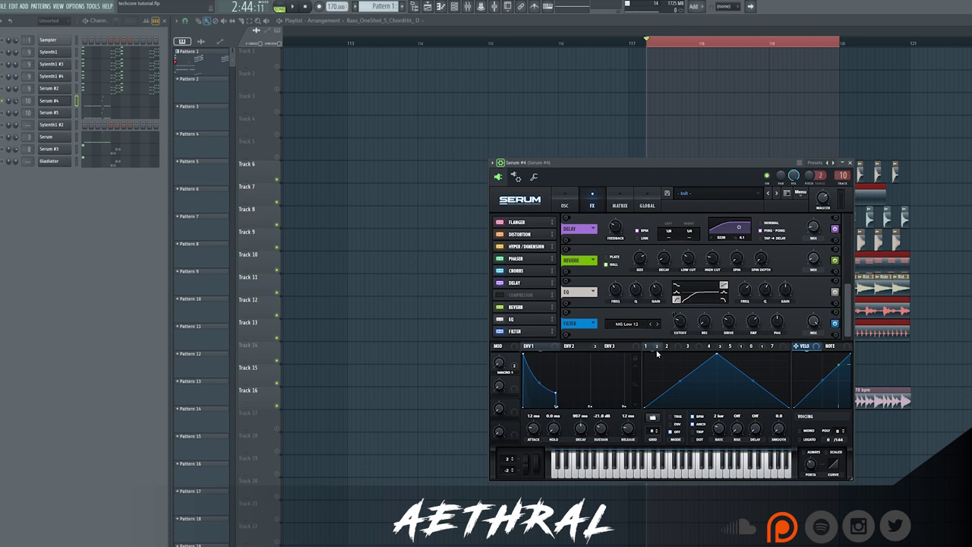
left_click(744, 347)
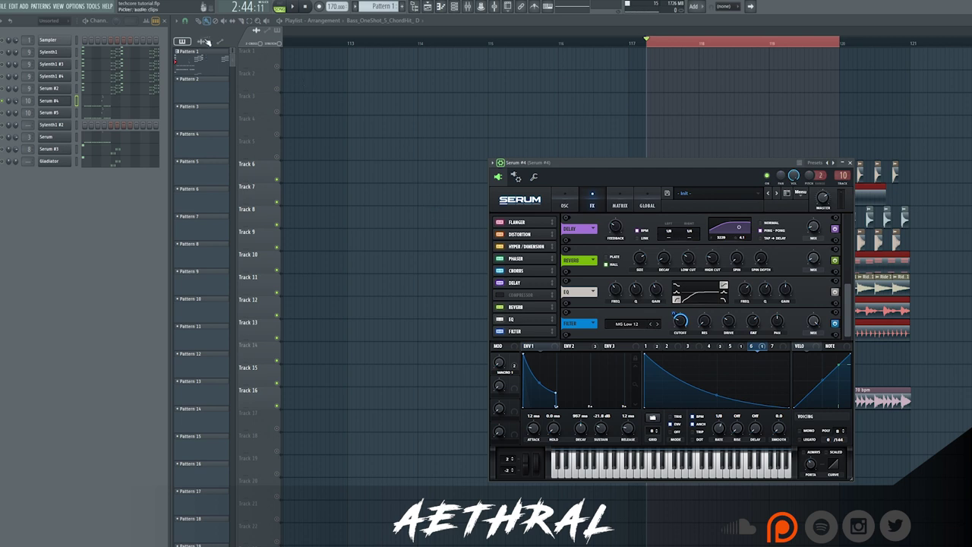
Audition the looped drop twice, then open the Mixer.
left_click(293, 7)
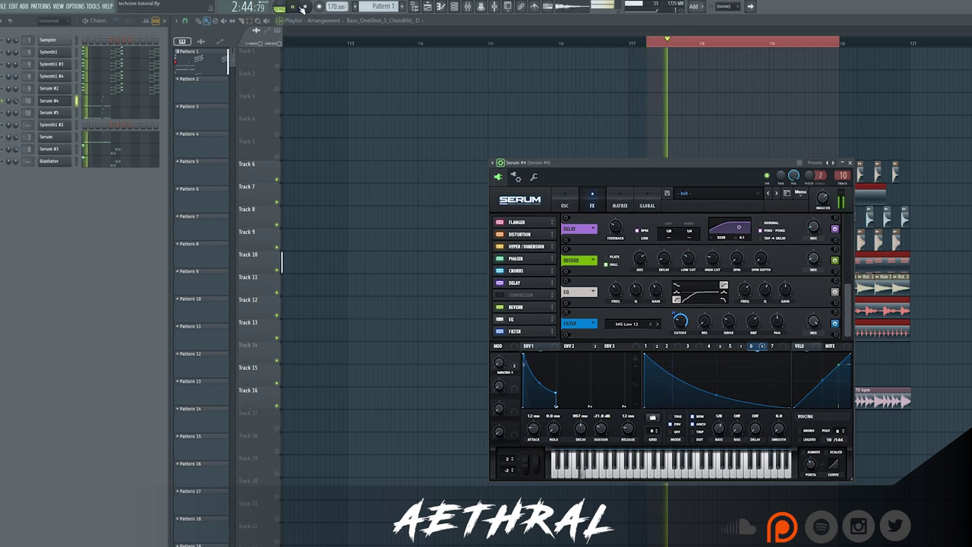
left_click(307, 7)
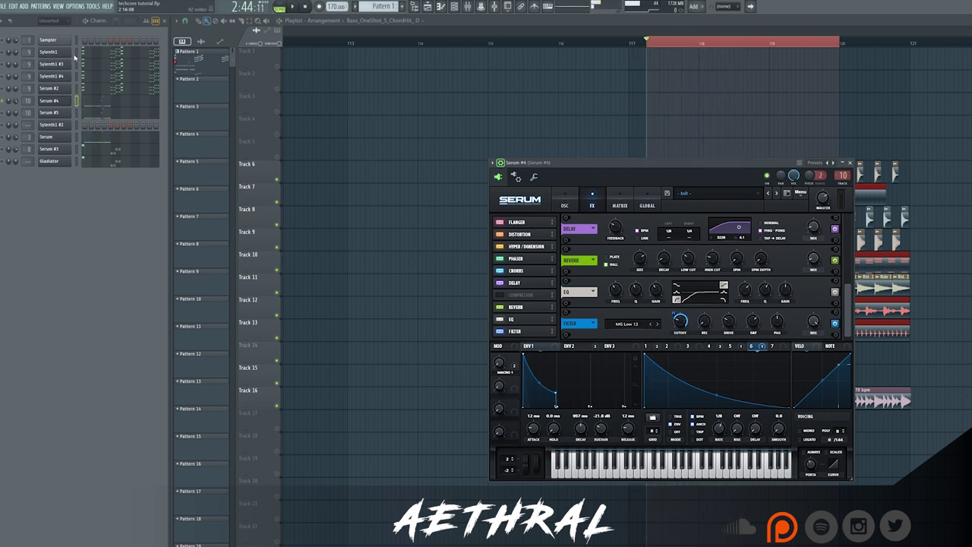
left_click(293, 7)
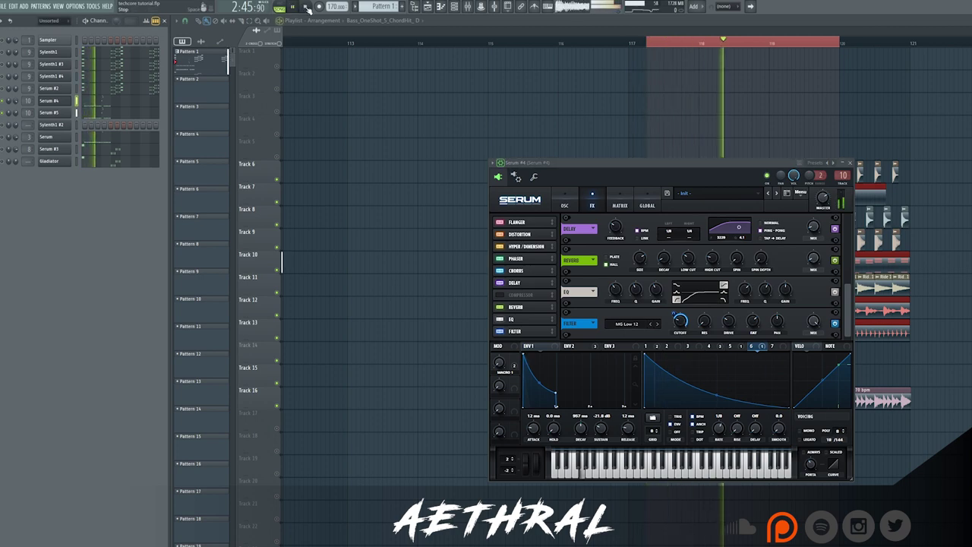
left_click(306, 7)
key("F9")
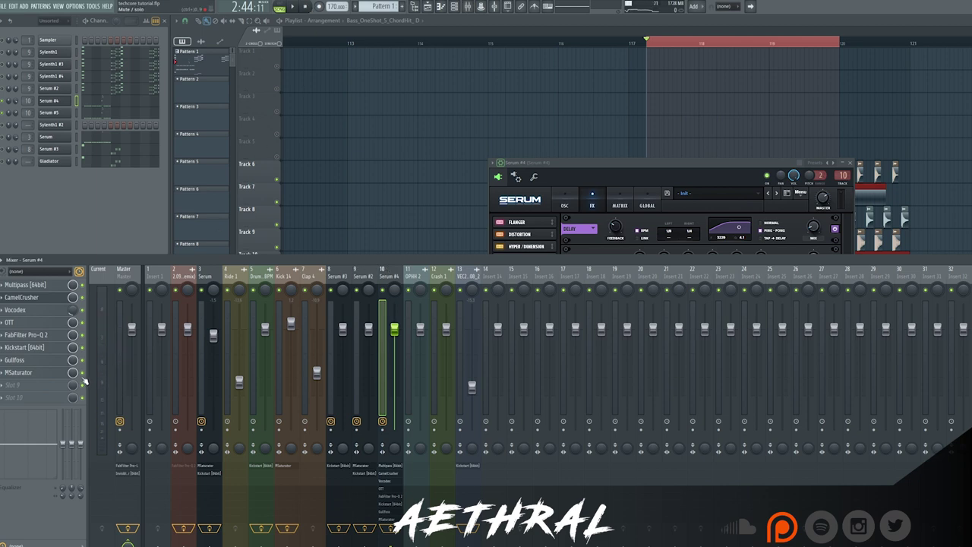
Bypass insert 10's effects from MSaturator up to Vocodex, then open and inspect Multipass.
left_click_drag(85, 368, 84, 302)
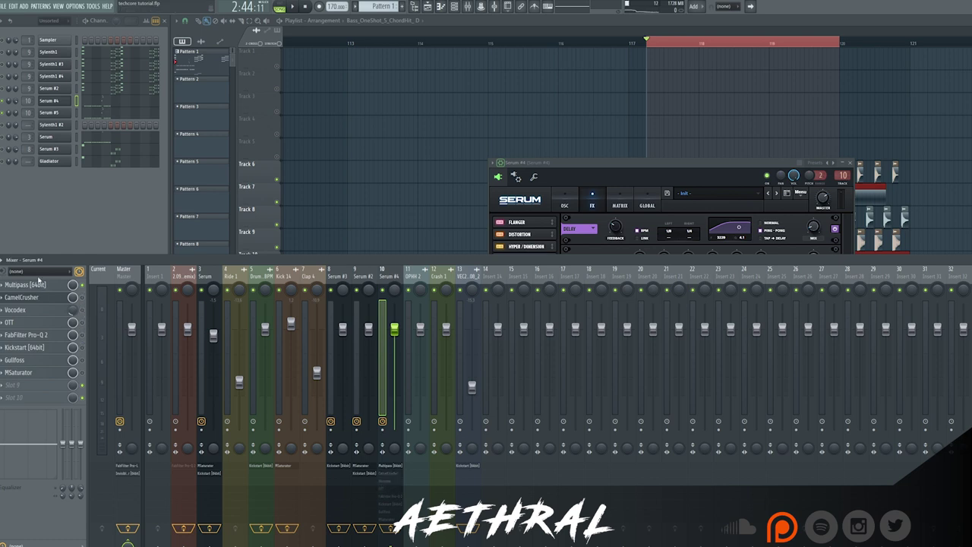
left_click(38, 286)
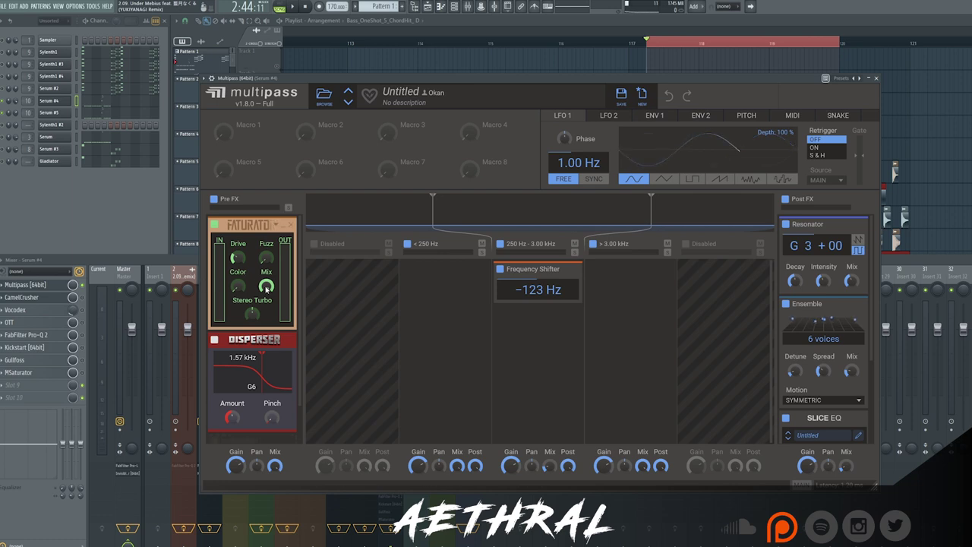
scroll(270, 311, "down", 2)
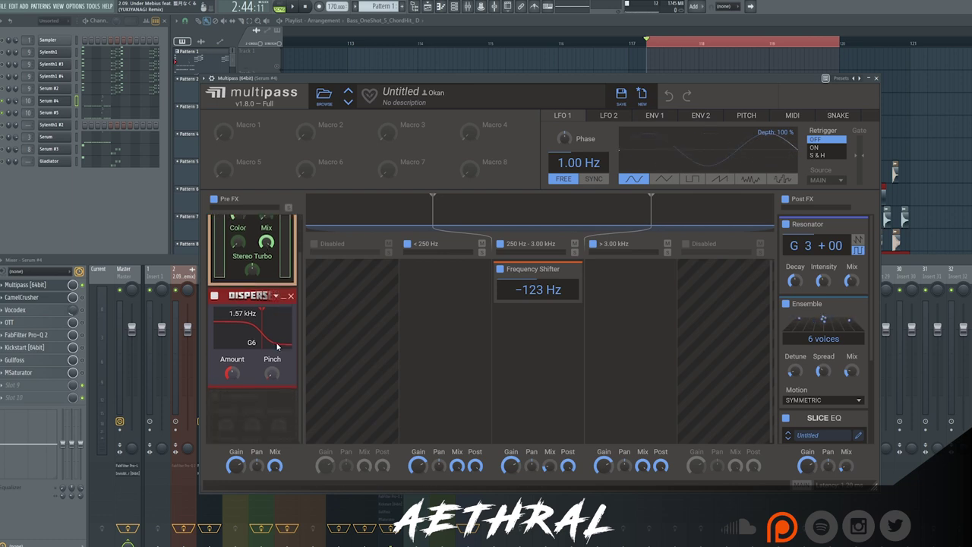
scroll(275, 337, "up", 1)
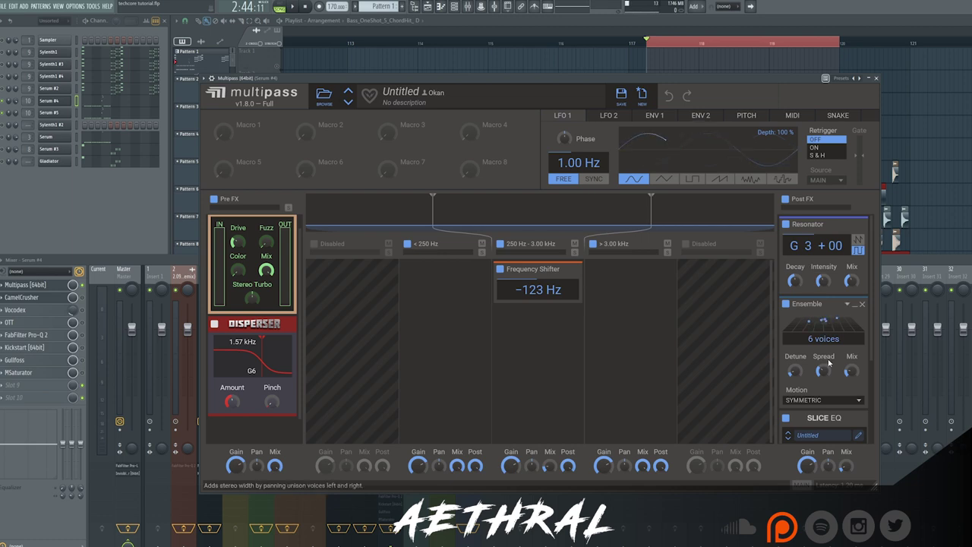
scroll(831, 363, "down", 3)
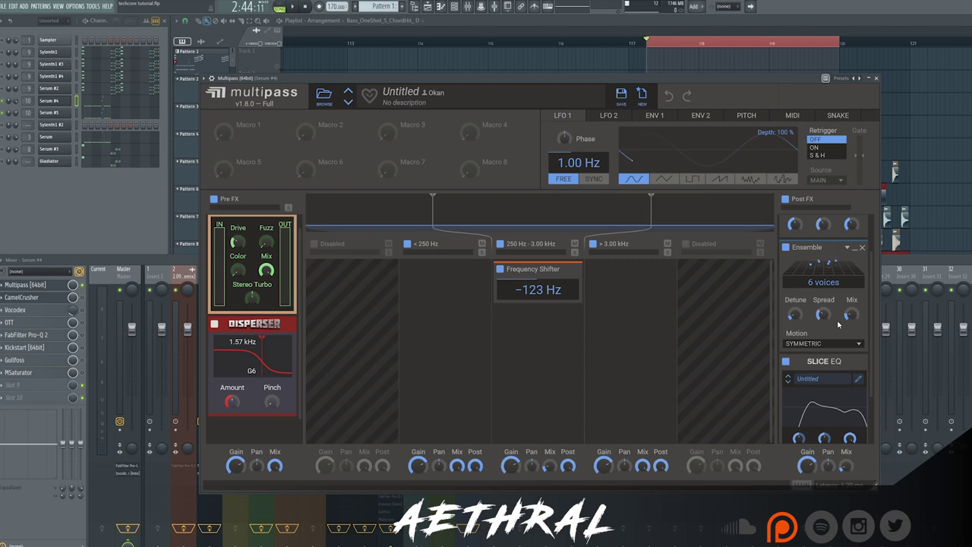
scroll(813, 271, "down", 4)
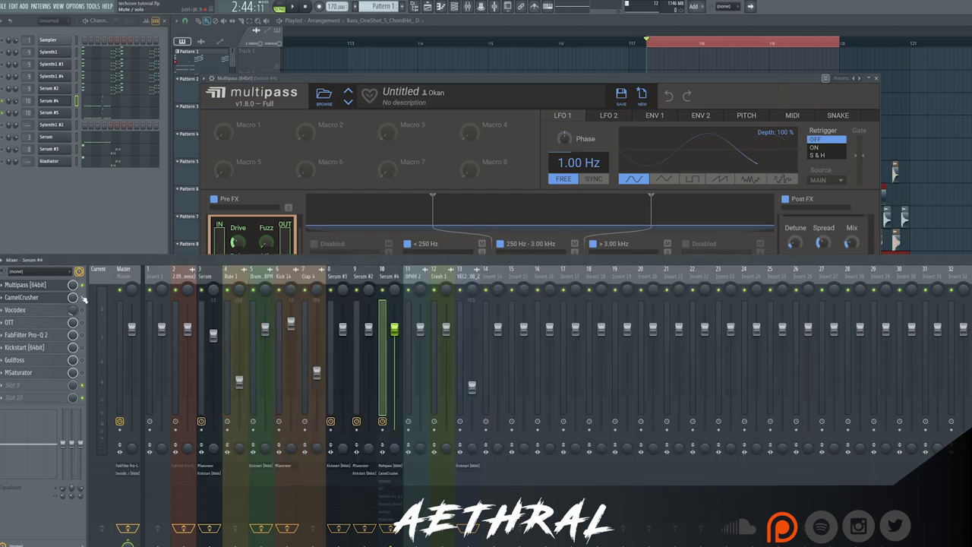
Open CamelCrusher on its British Clean patch and move its window aside.
left_click(106, 311)
left_click(48, 297)
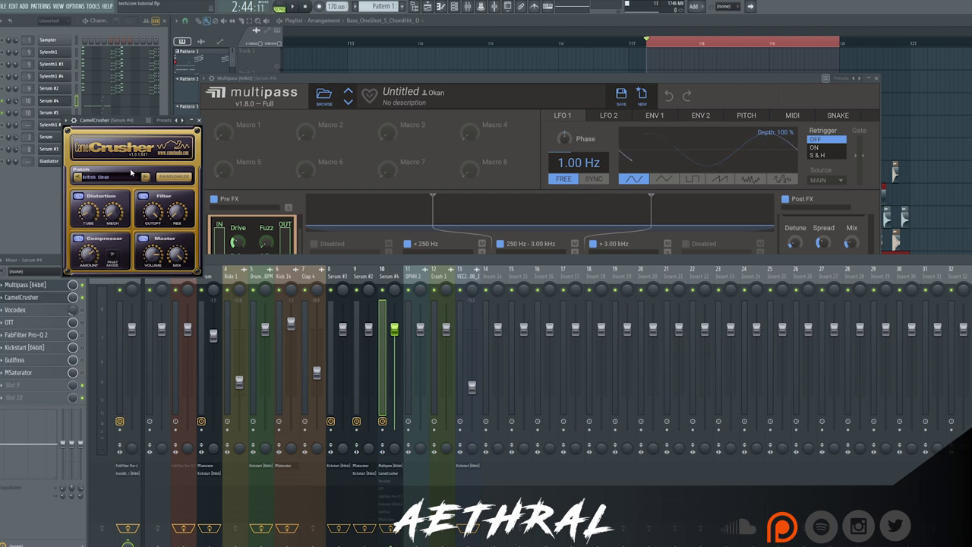
left_click_drag(126, 120, 334, 130)
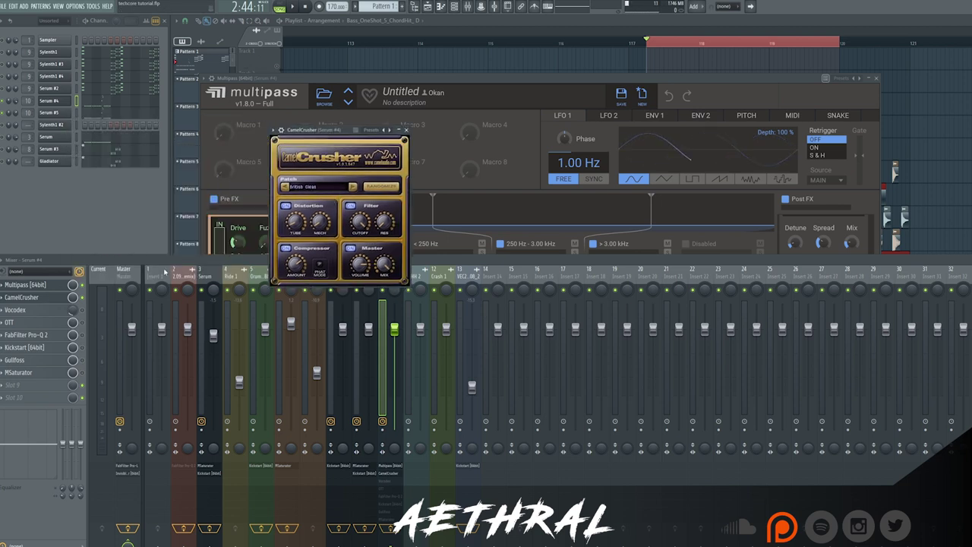
left_click(100, 275)
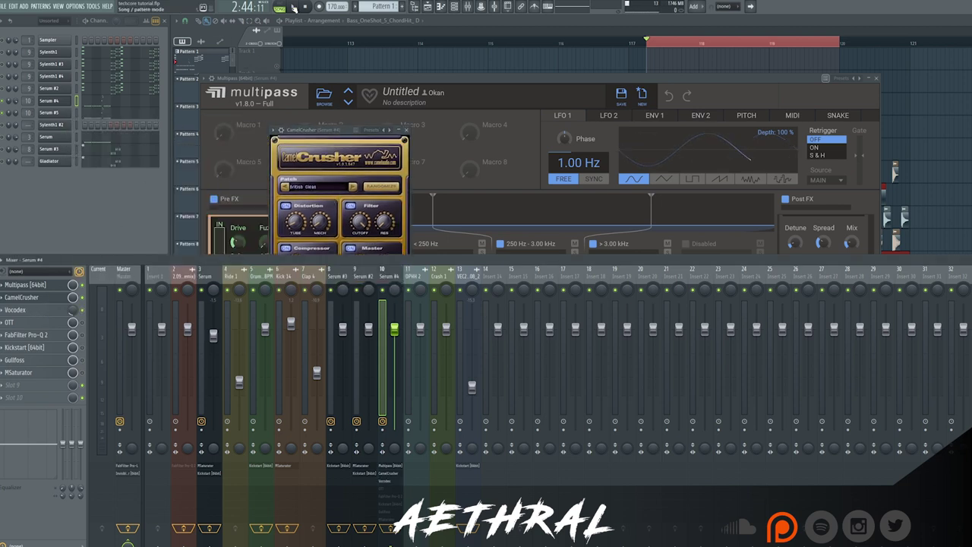
Audition the drop through the effects, then open and close FabFilter Pro-Q 2.
left_click(297, 6)
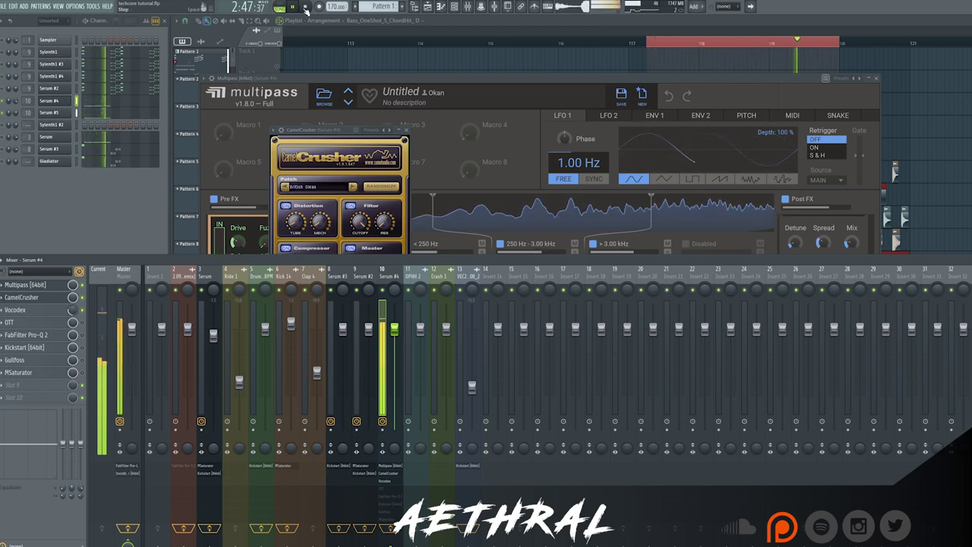
left_click(305, 7)
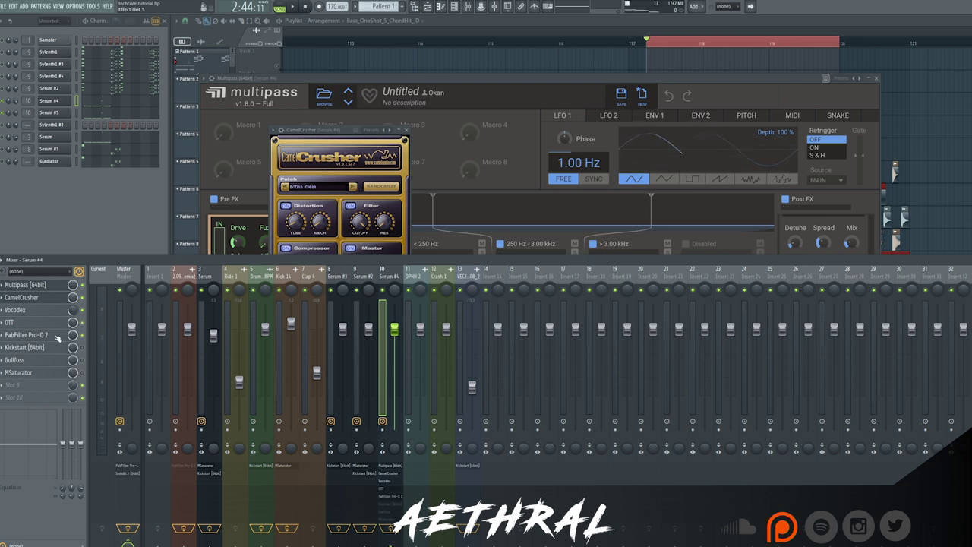
left_click(54, 334)
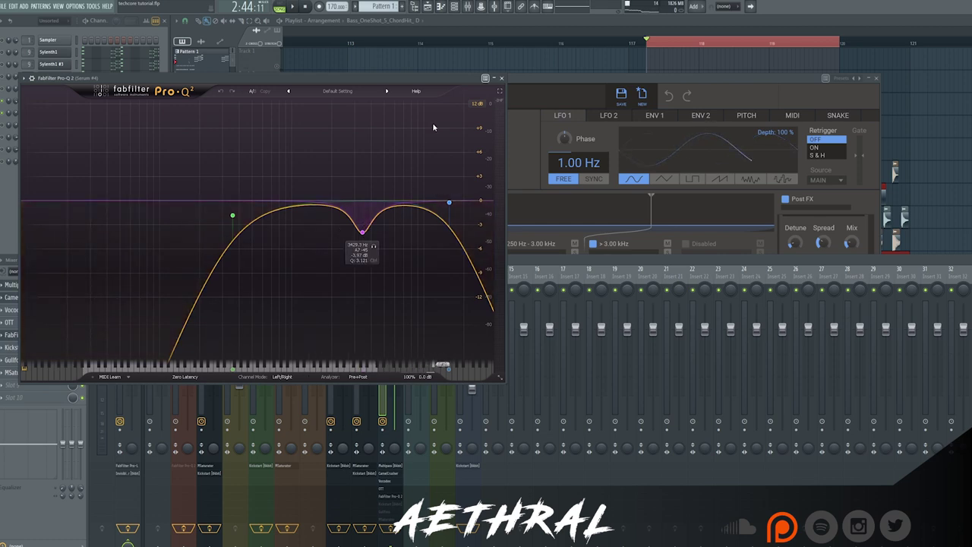
left_click(501, 78)
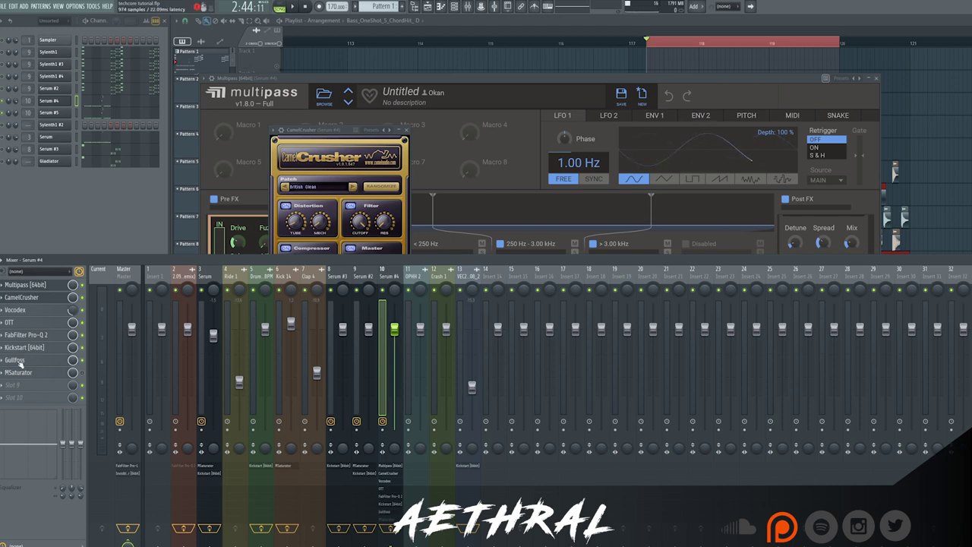
Open Gullfoss on the Serum #4 insert (Tame 100%, Recover 0%) and audition the drop through it.
left_click(19, 360)
left_click_drag(176, 96, 704, 236)
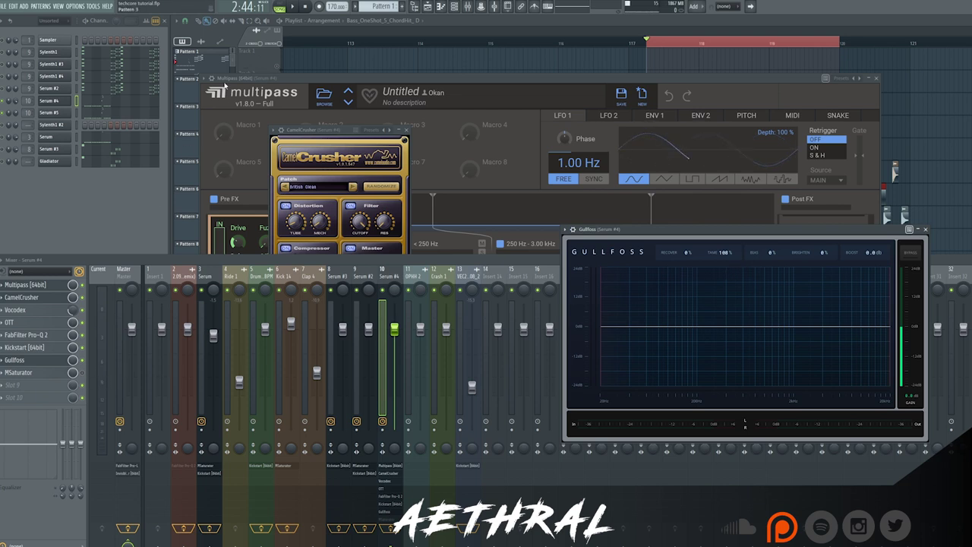
left_click(295, 7)
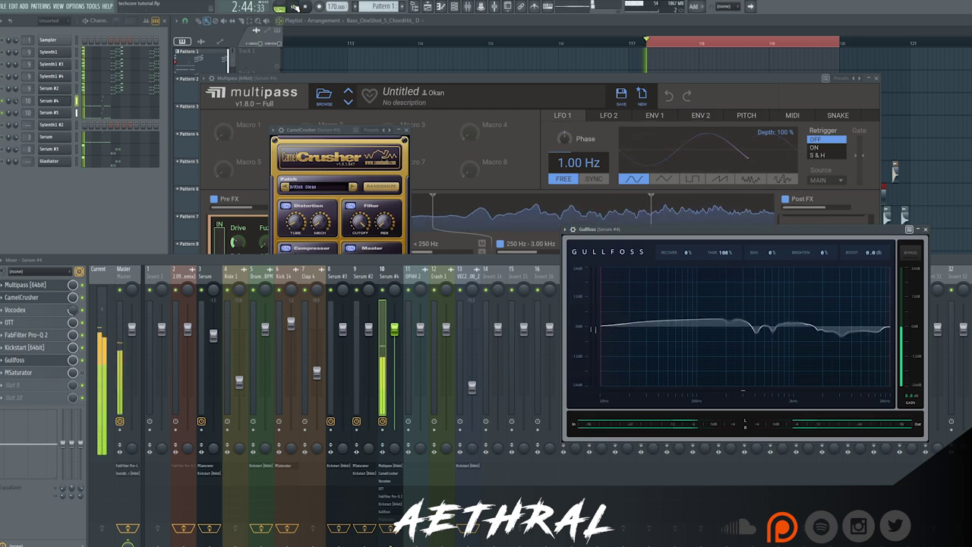
left_click(86, 363)
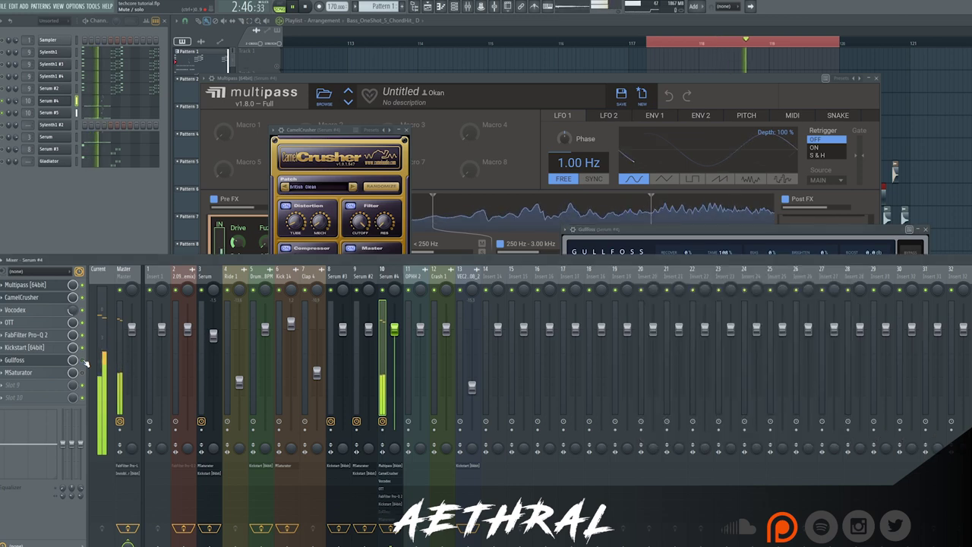
left_click_drag(645, 227, 588, 52)
left_click(89, 364)
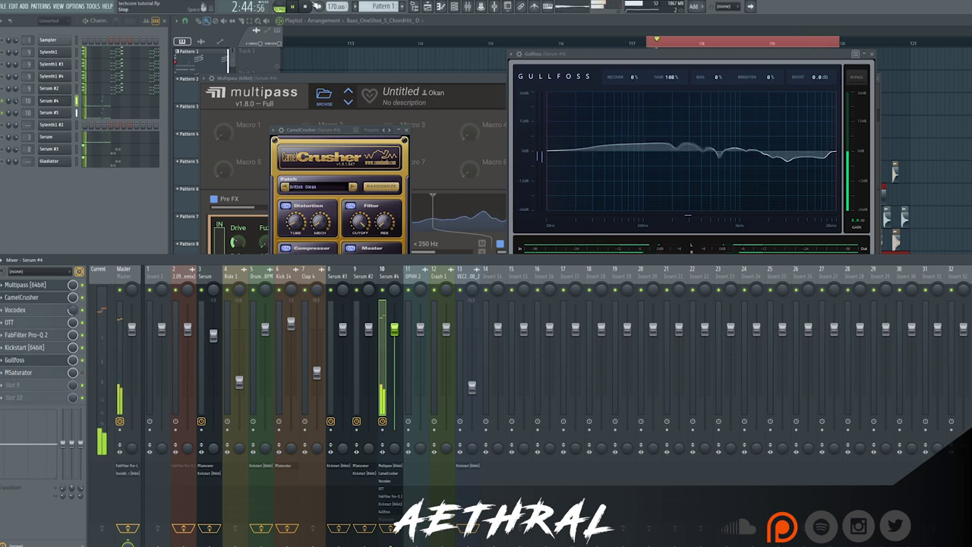
left_click(307, 7)
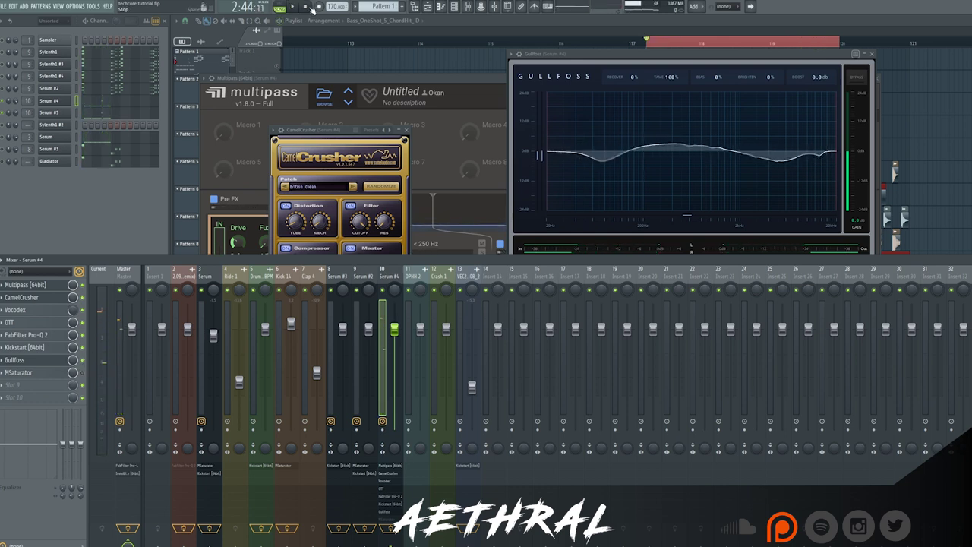
left_click(54, 375)
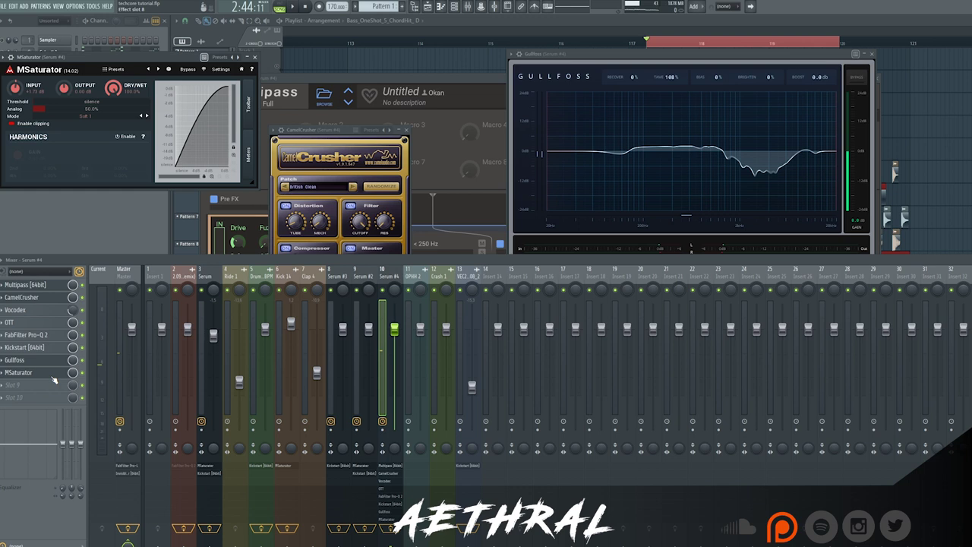
left_click(292, 7)
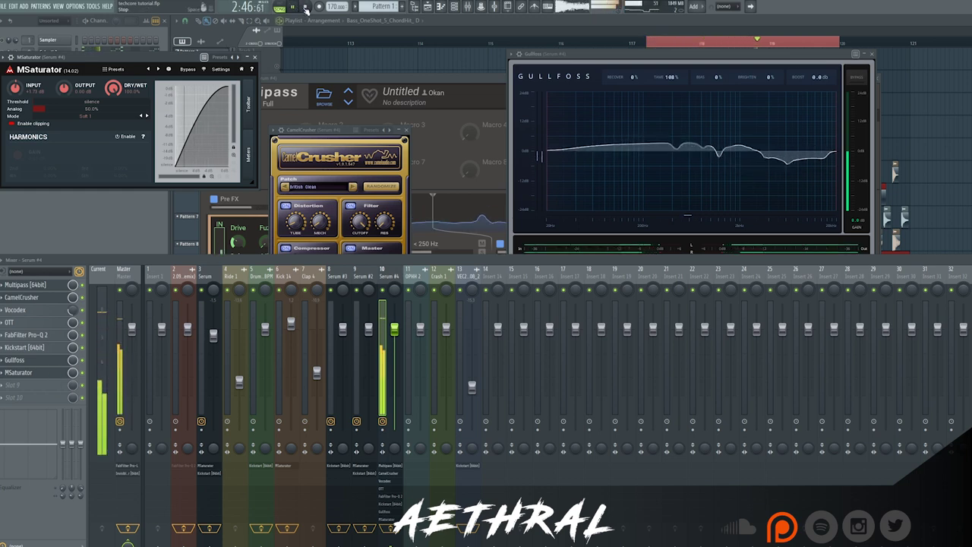
left_click(304, 7)
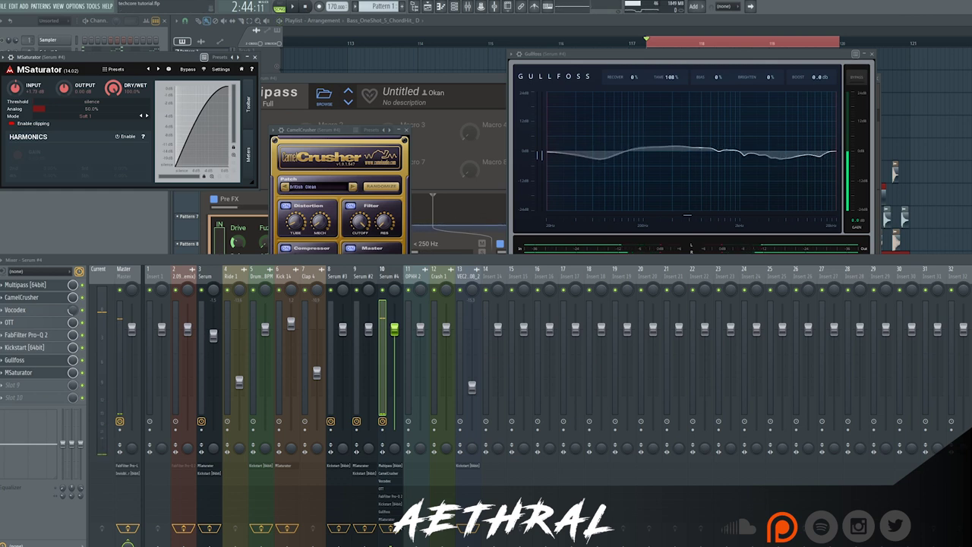
left_click(292, 7)
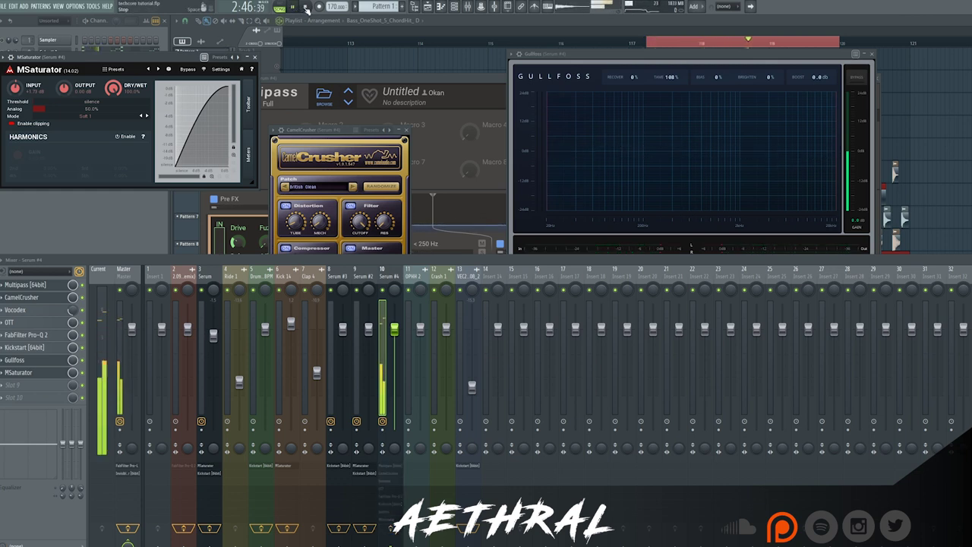
left_click(306, 7)
key("space")
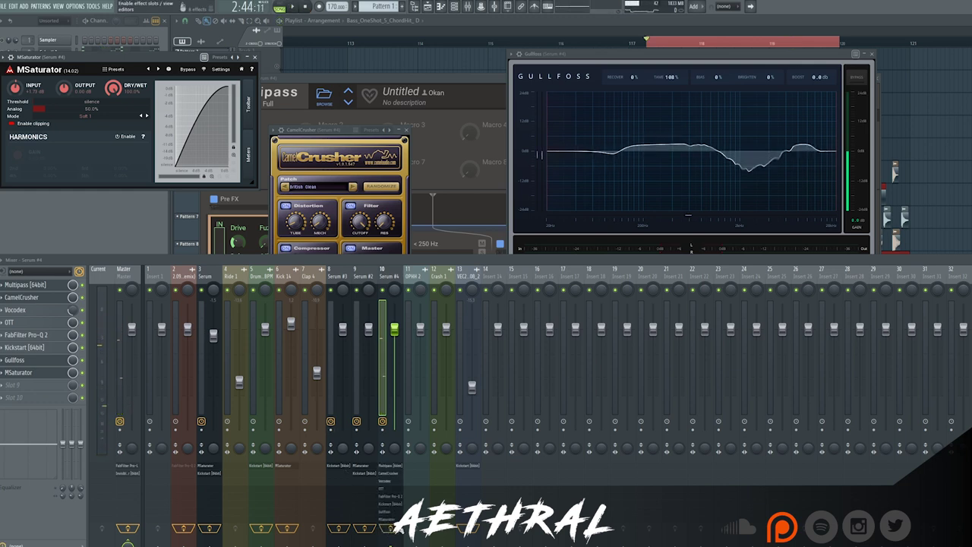
key("space")
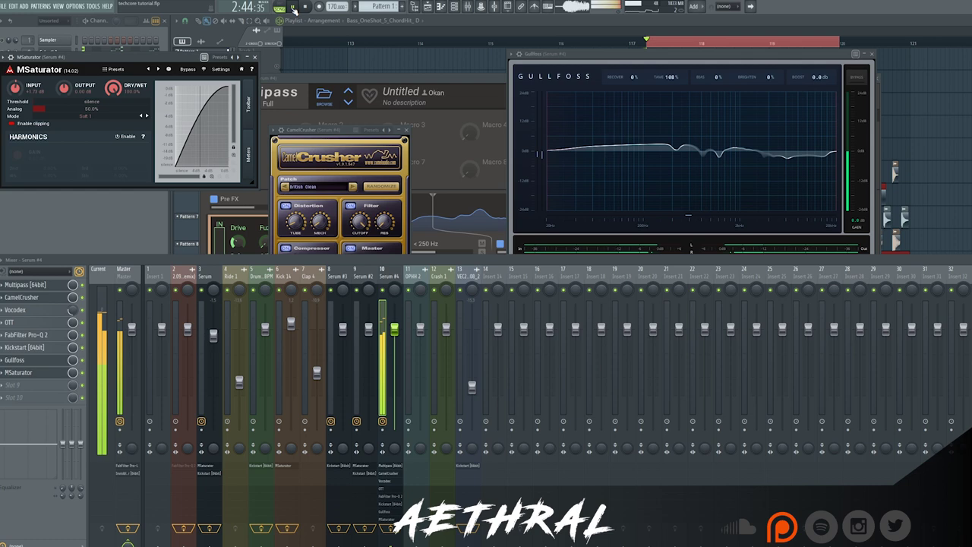
left_click(306, 7)
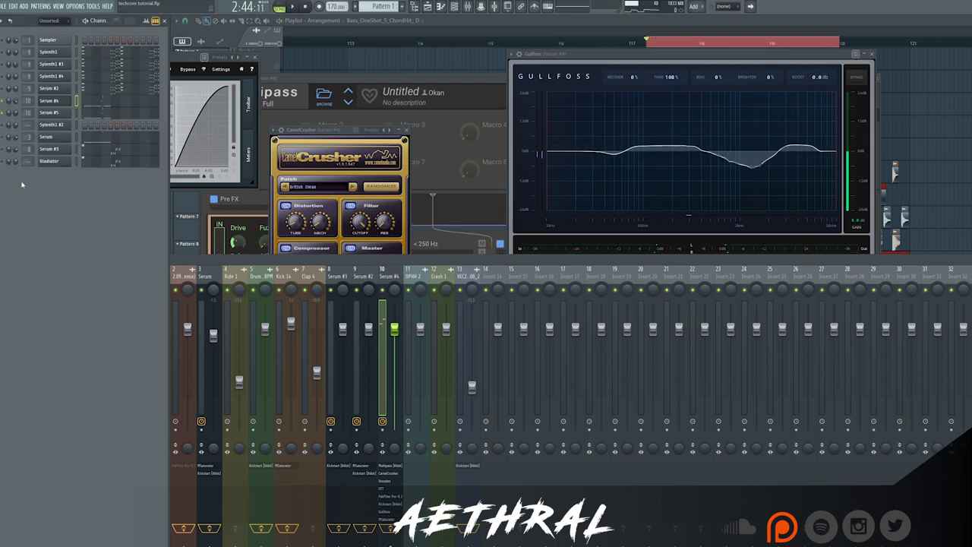
Close all plugin windows, then review and close the Serum channel's notes in the piano roll.
key("F12")
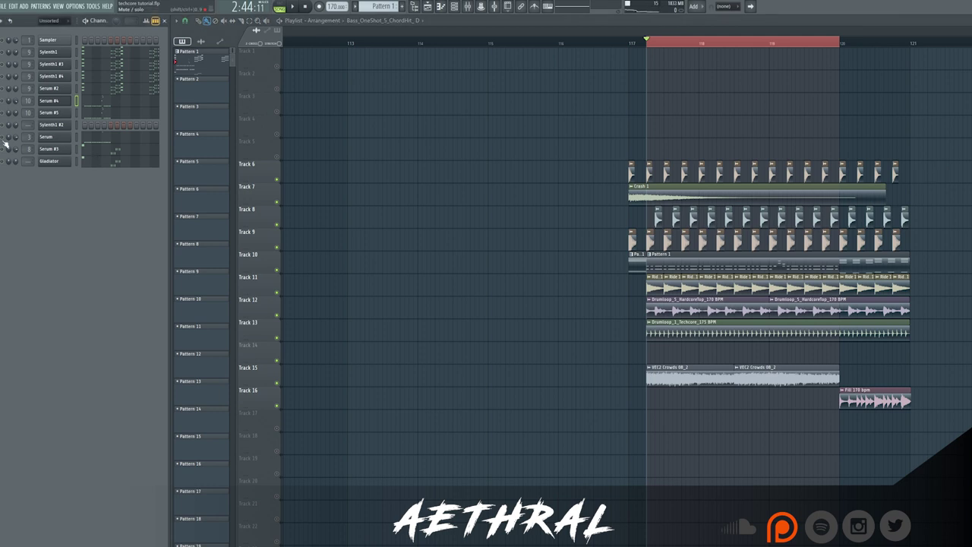
left_click(91, 141)
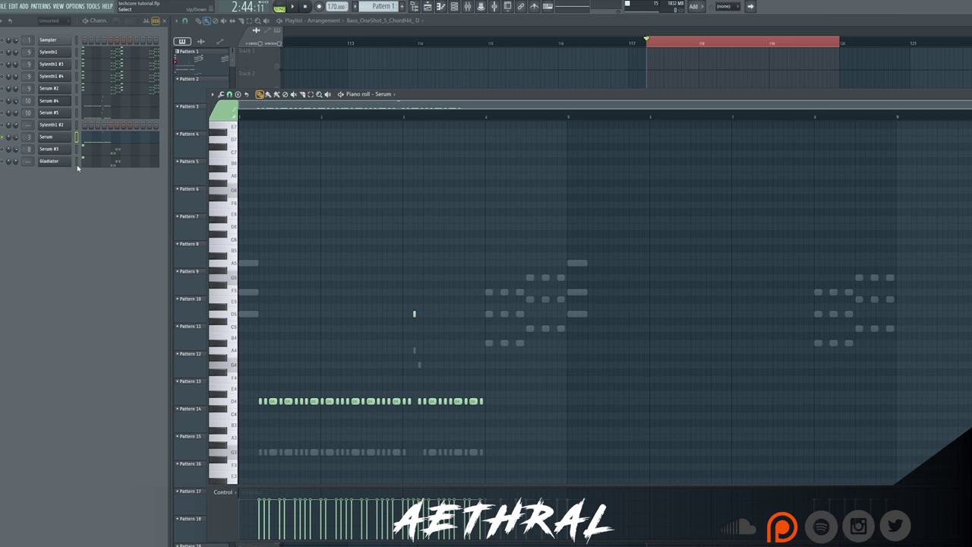
scroll(317, 341, "down", 3)
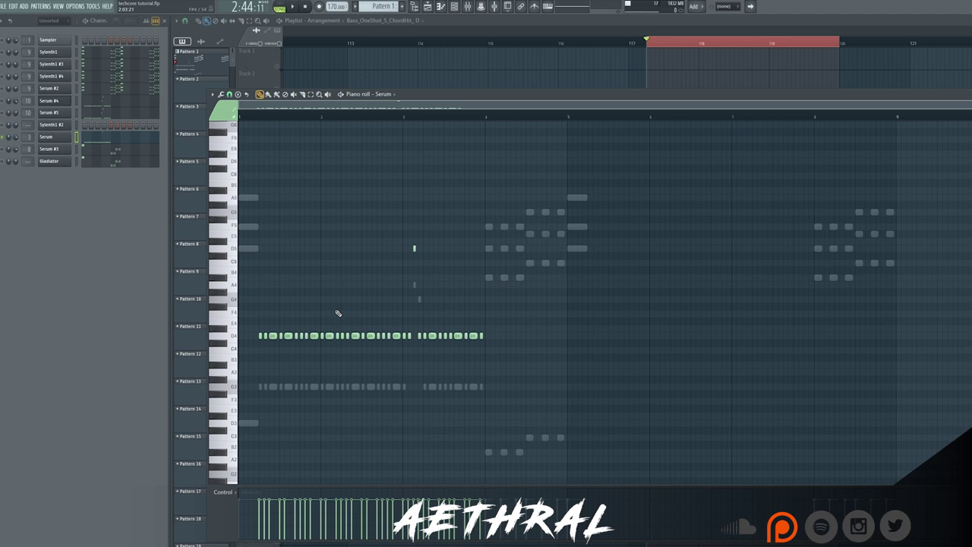
key("F7")
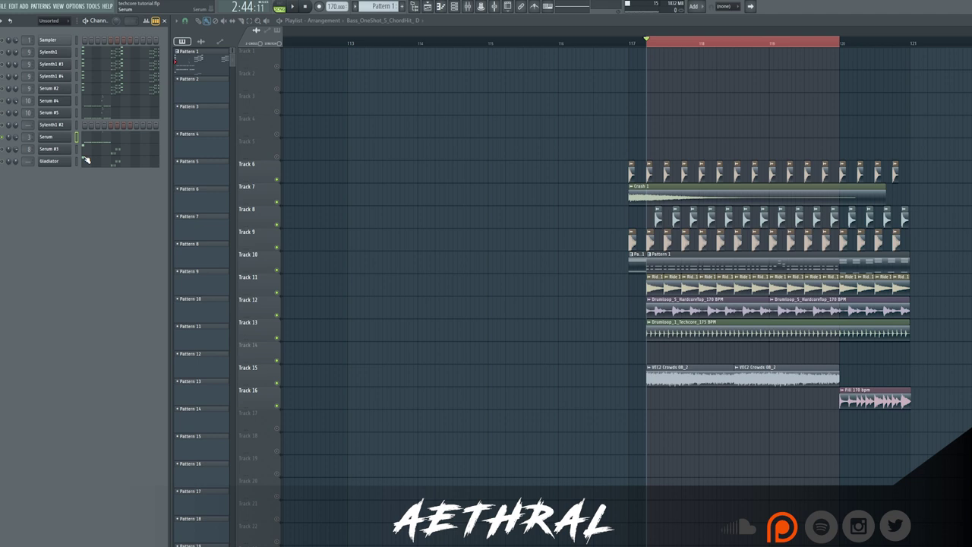
Inspect the Serum synth, then its insert's MSaturator and Kickstart effects, and return to the playlist.
key("Return")
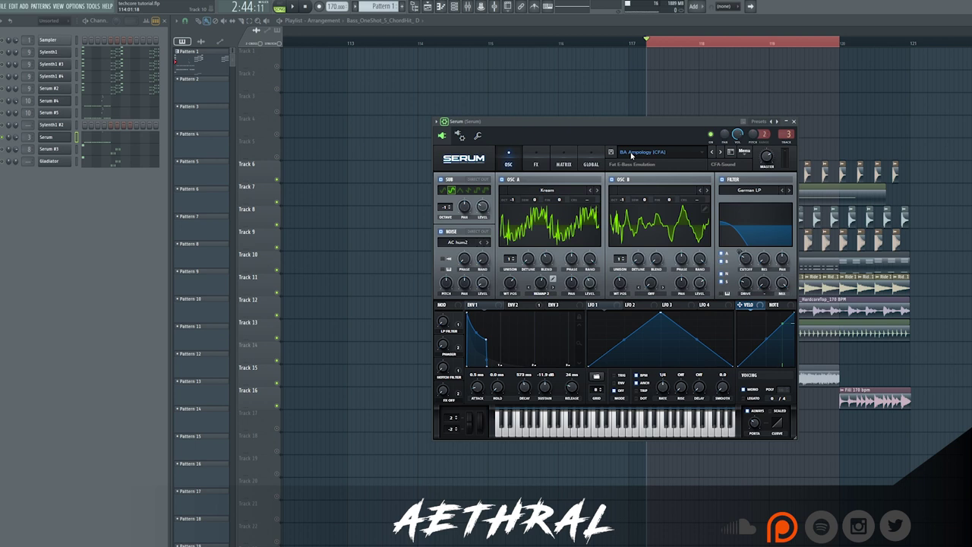
left_click(793, 121)
key("F9")
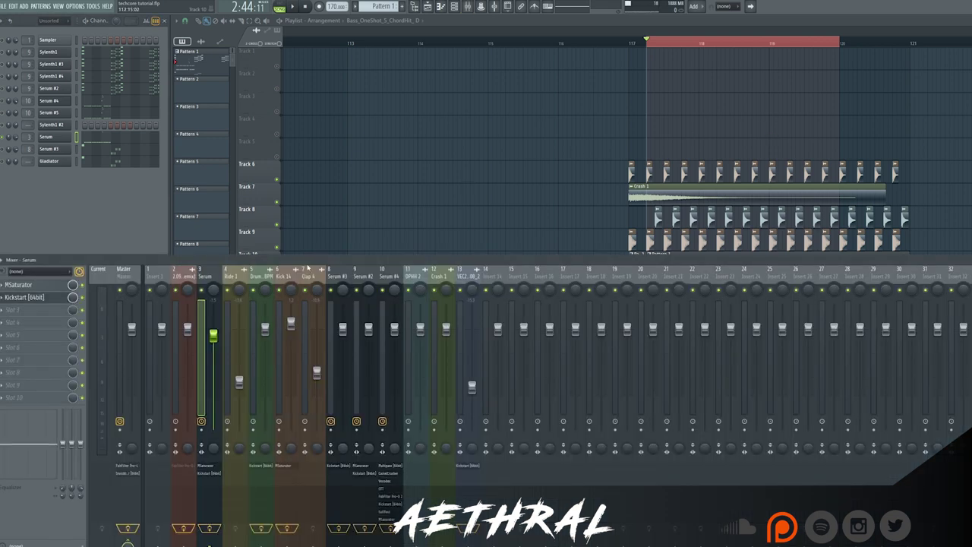
left_click(37, 286)
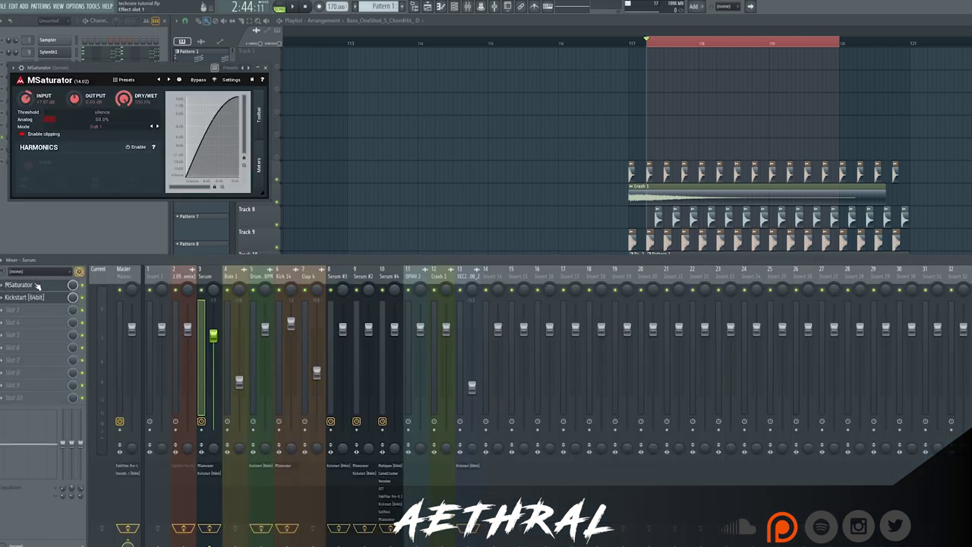
left_click(37, 285)
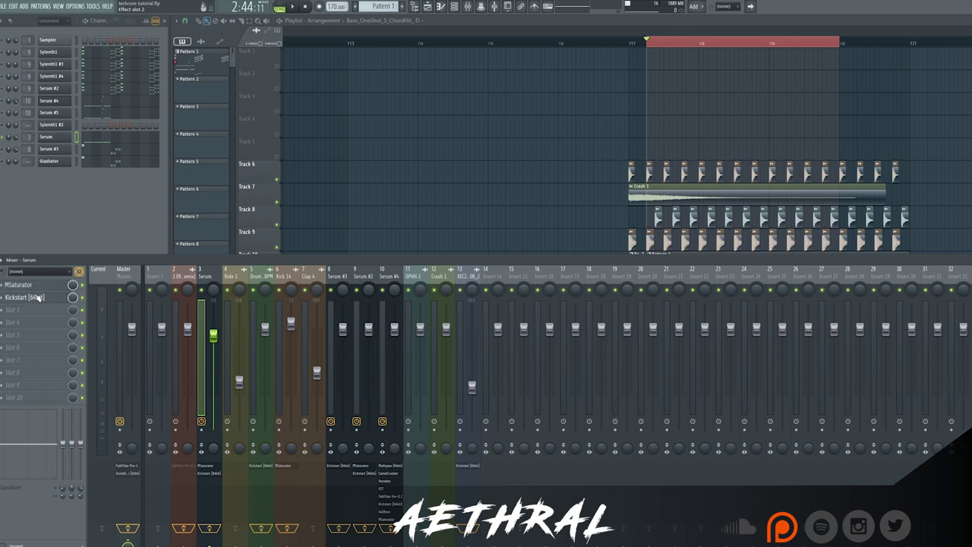
left_click(35, 300)
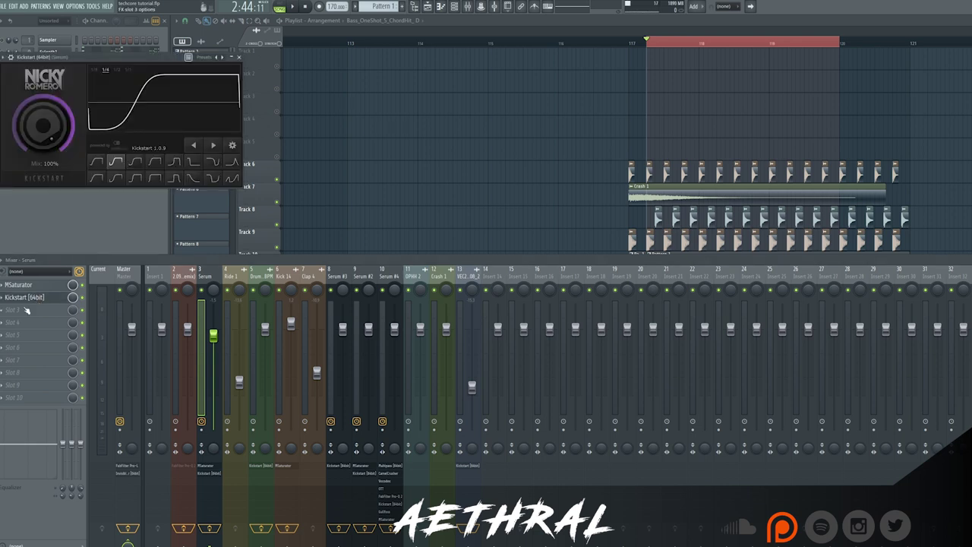
left_click(35, 299)
left_click(413, 178)
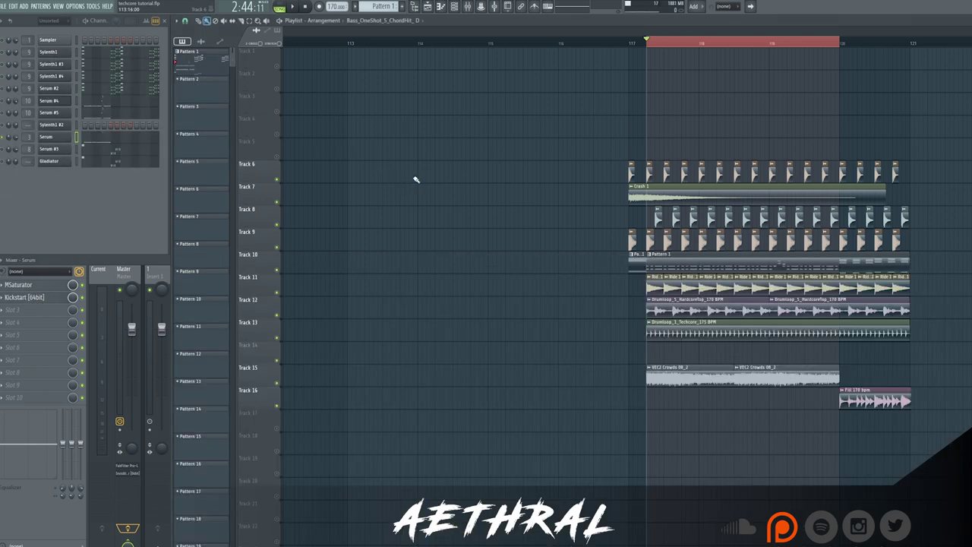
Play the drop, check the Serum channel's mute options, then stop playback.
key("space")
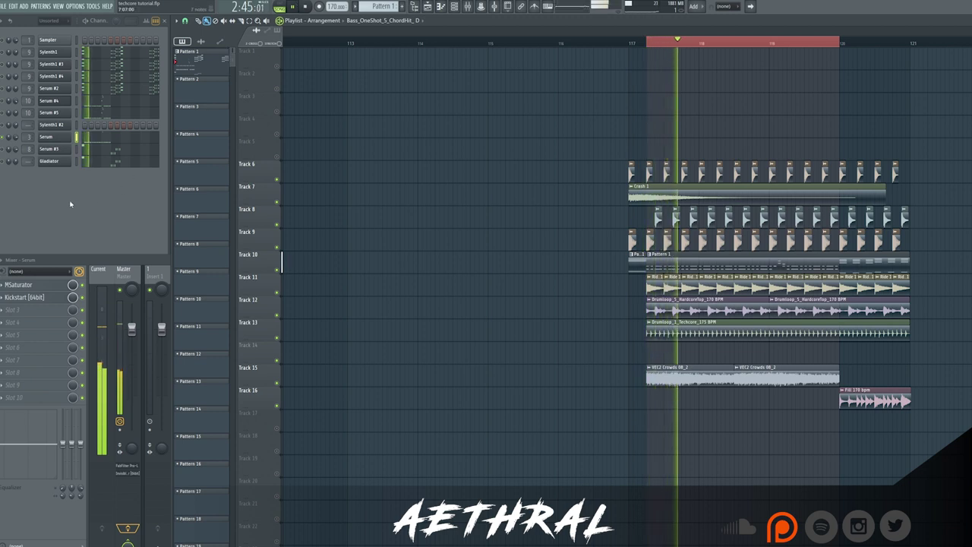
right_click(6, 140)
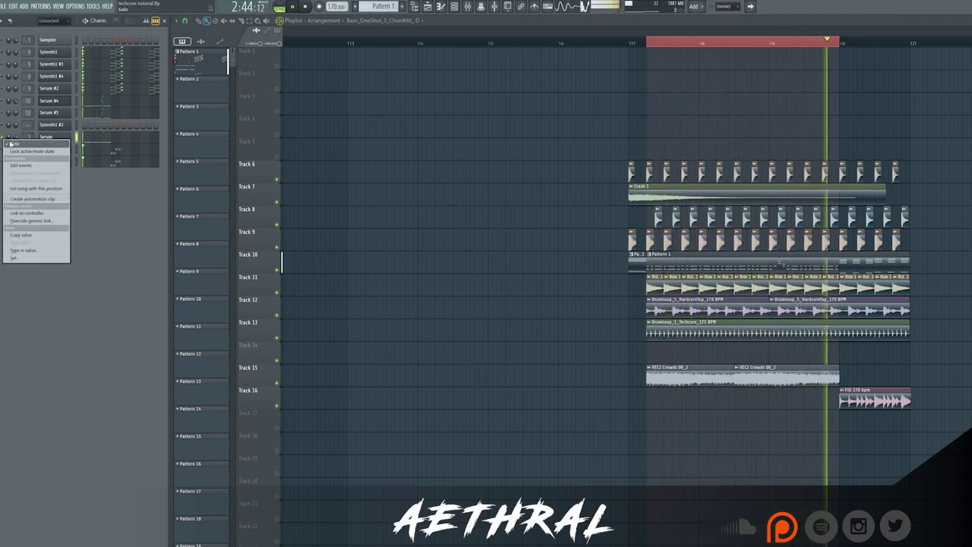
key("Escape")
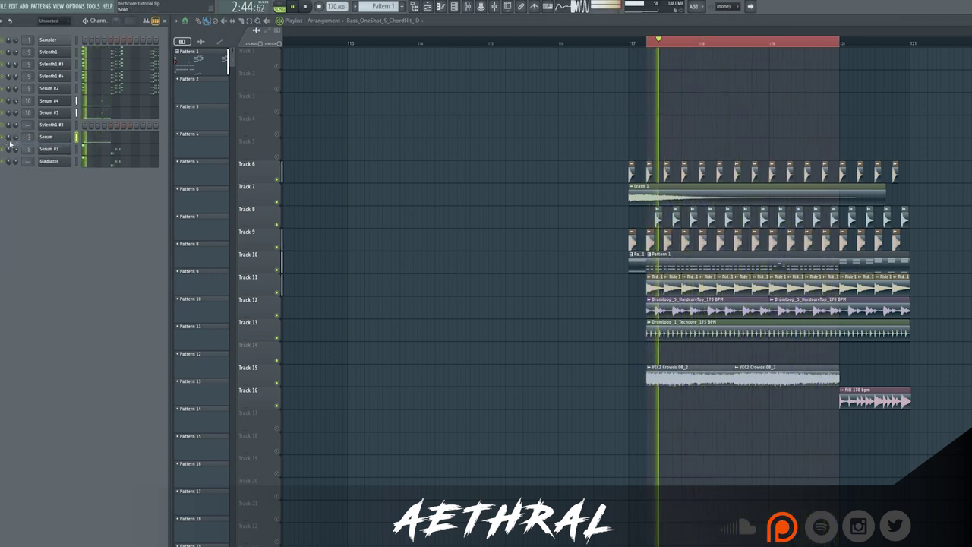
left_click(306, 7)
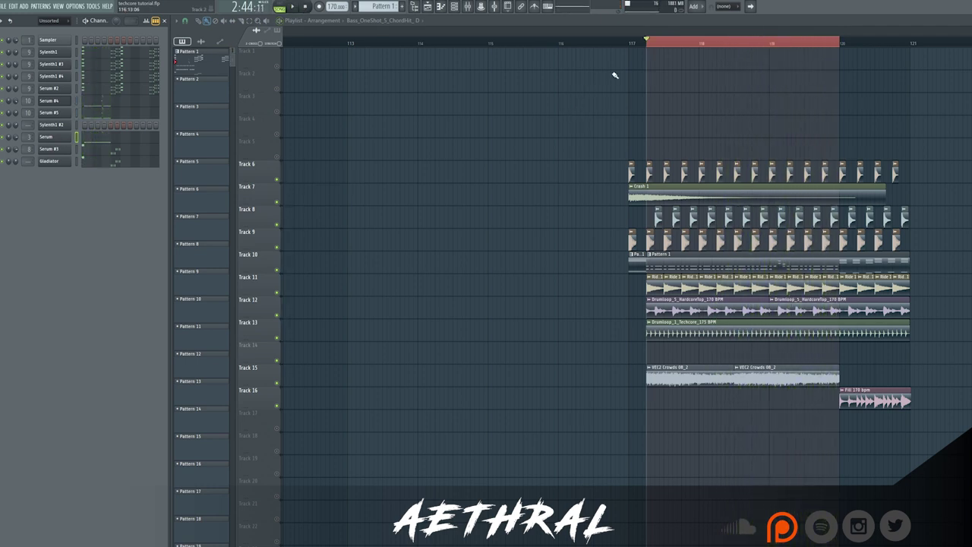